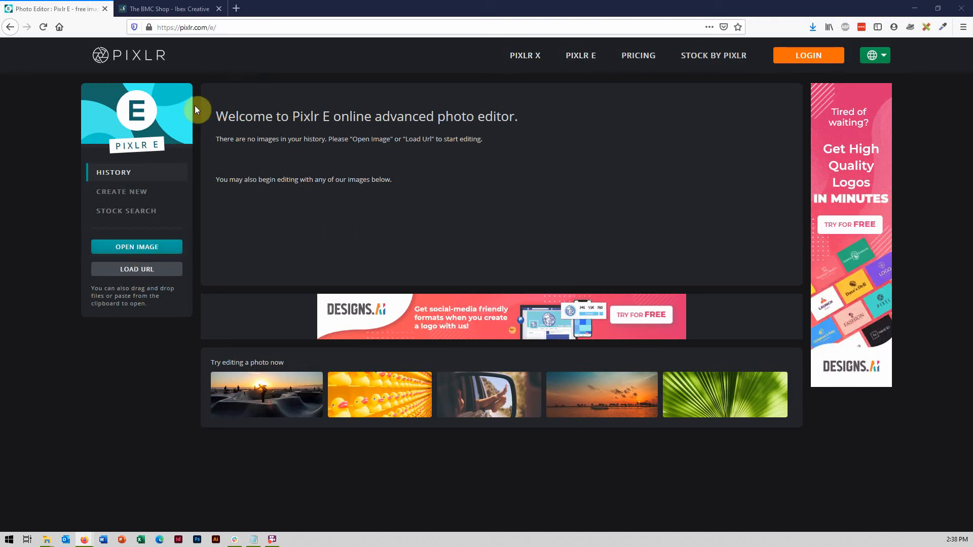
Step: Switch to the BMC Shop portfolio page and view its large homepage image on its own
click(167, 9)
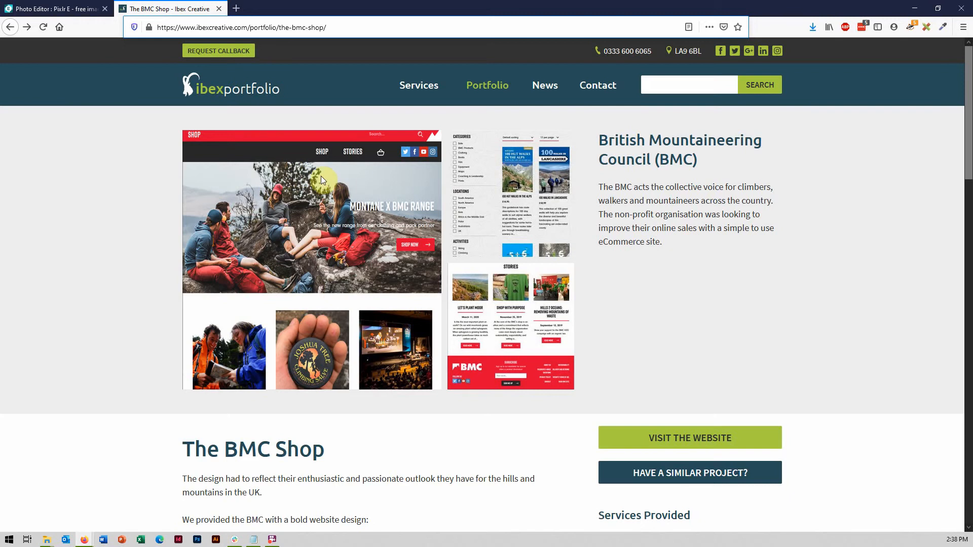
right_click(296, 176)
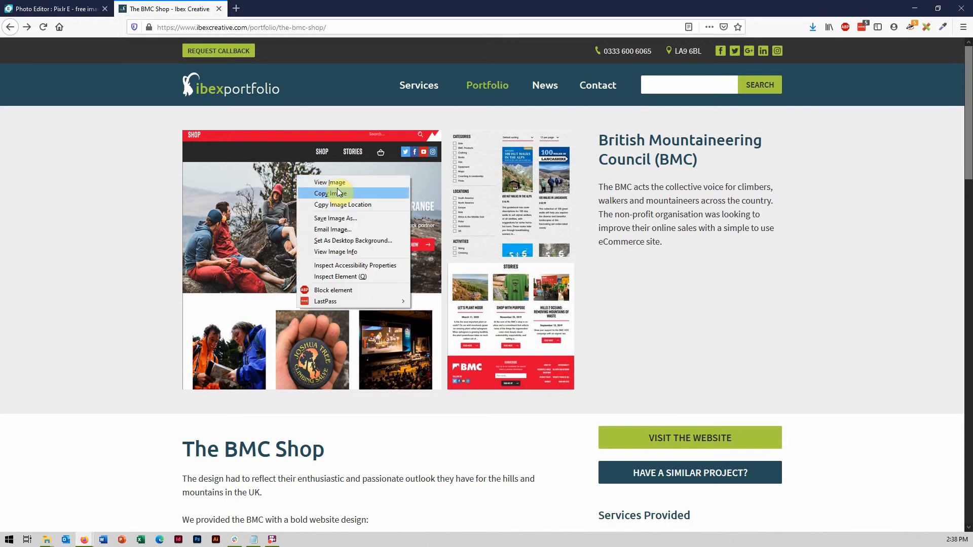
click(339, 186)
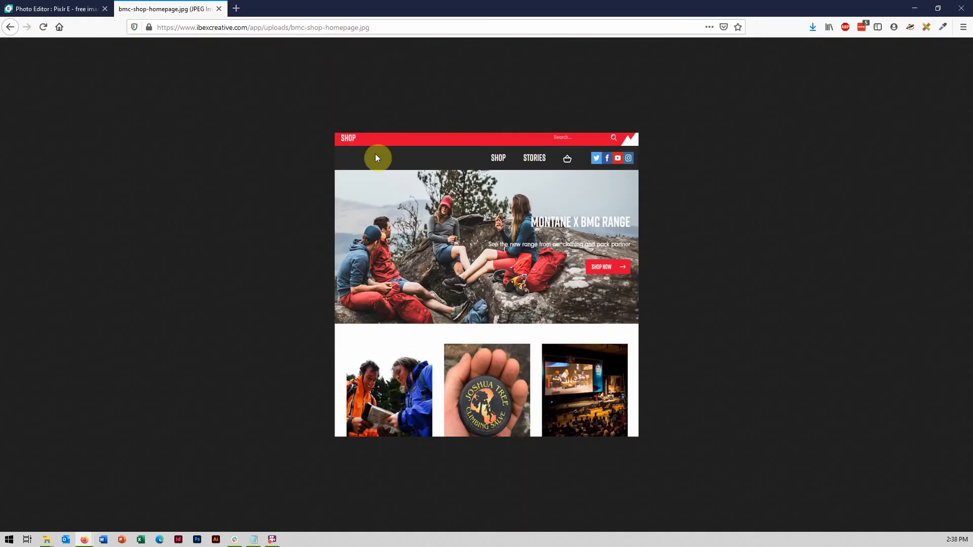
Step: Copy the web address of the standalone bmc-shop-homepage.jpg image
click(57, 9)
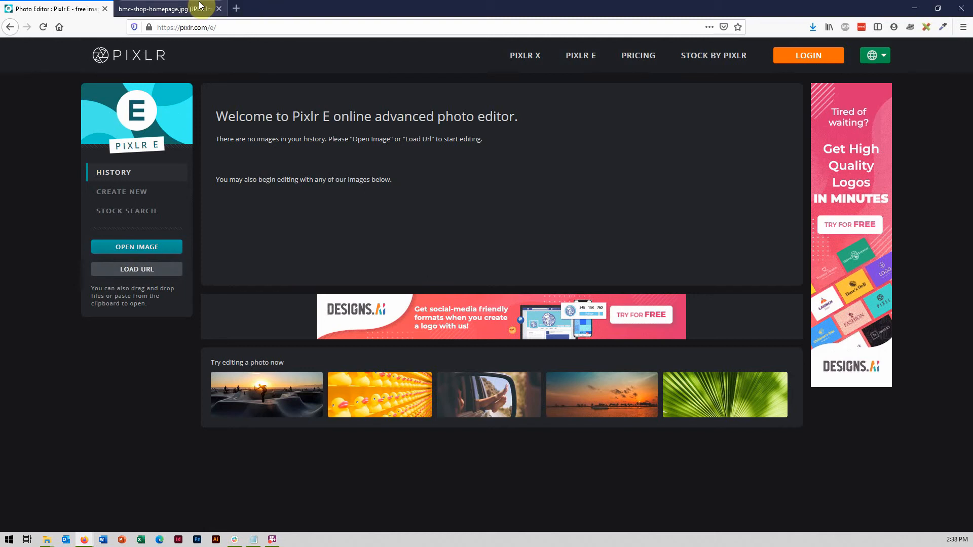
click(177, 9)
click(380, 27)
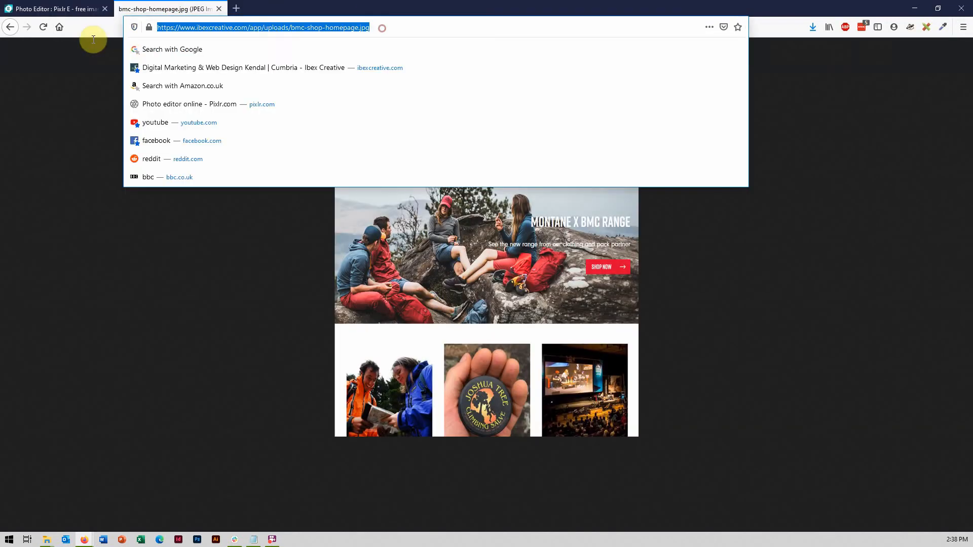
right_click(272, 23)
click(302, 55)
Step: Load bmc-shop-homepage.jpg into Pixlr E from its copied image URL
click(56, 9)
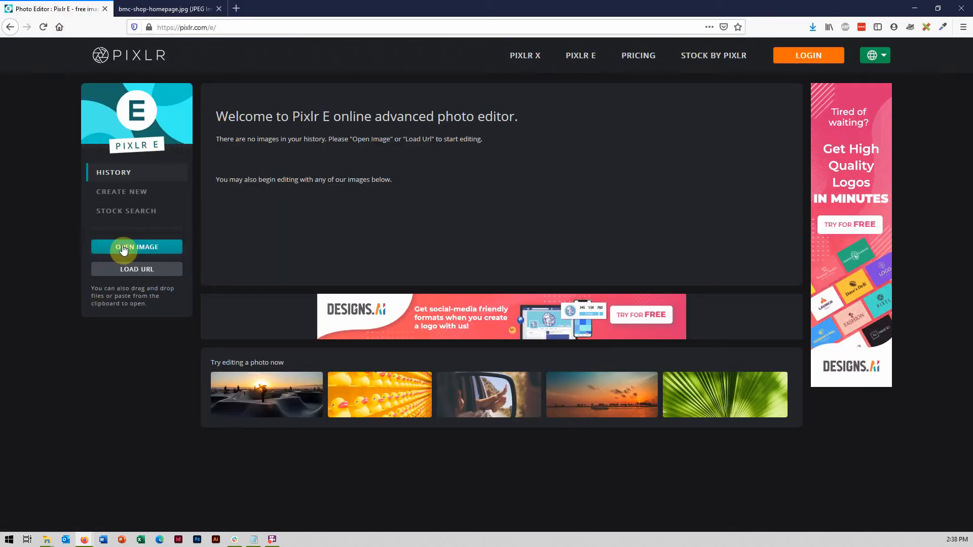
click(137, 269)
right_click(466, 287)
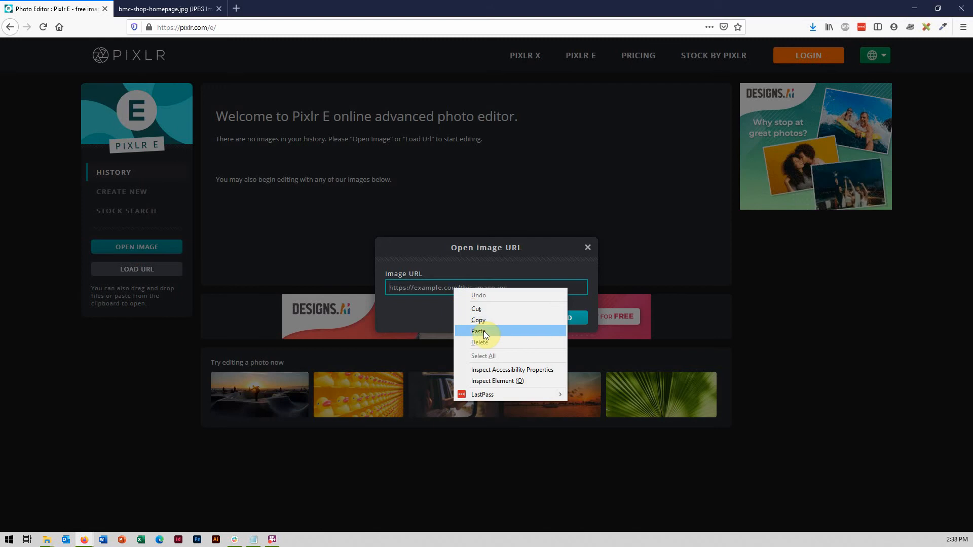
click(483, 330)
click(546, 318)
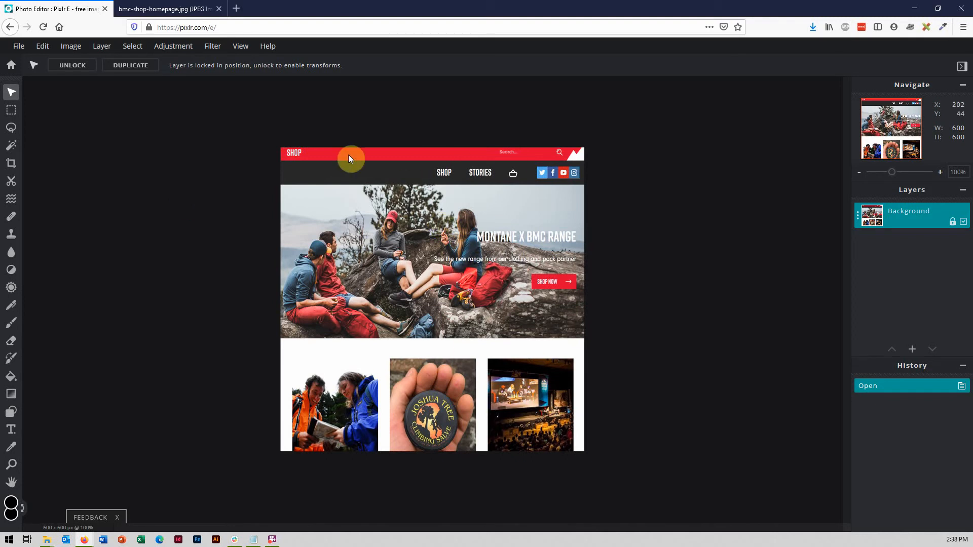
Step: Go back from the standalone image to the BMC Shop portfolio page and return to the Pixlr E editor
click(167, 9)
click(11, 27)
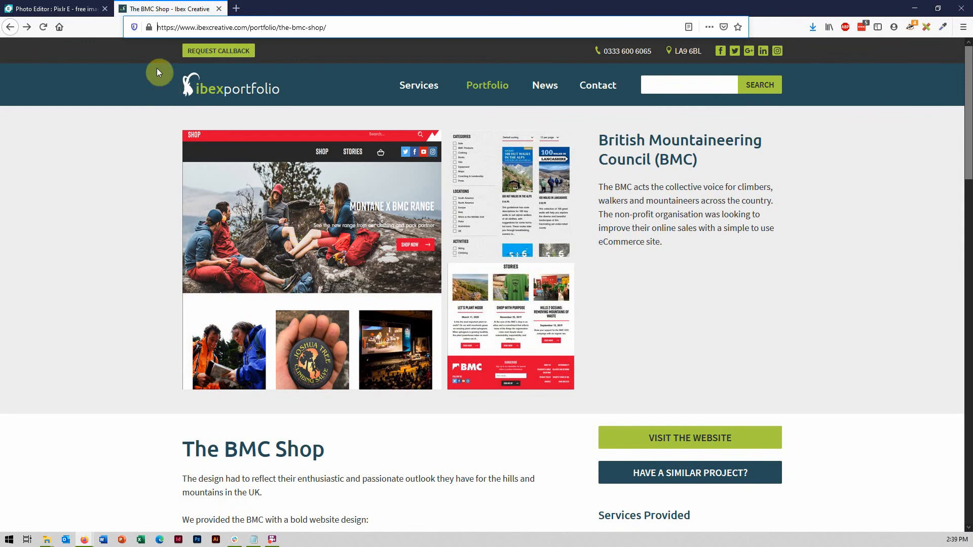
click(77, 10)
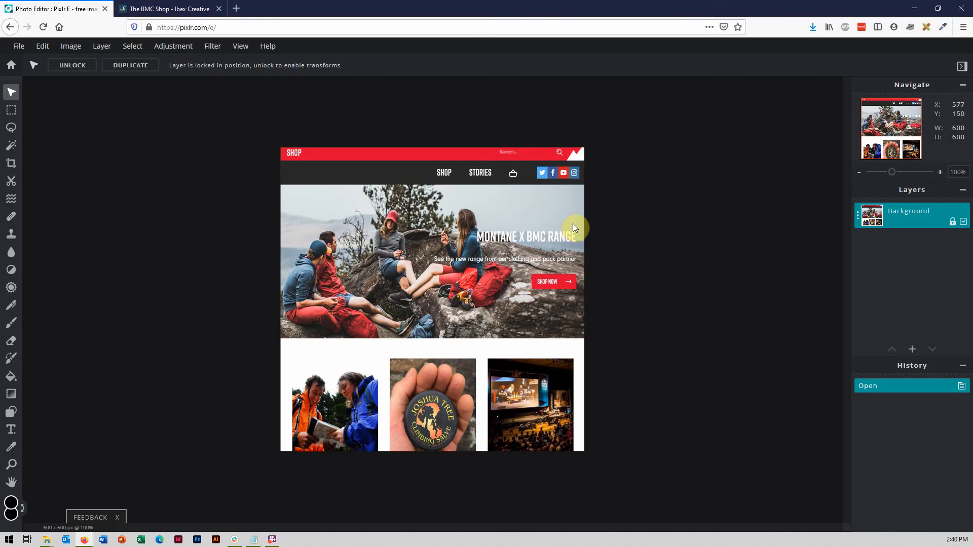
Step: Add group-of-people-having-neon-party-1684187.jpg from Downloads as an image layer above the Background and dismiss the advert
click(912, 352)
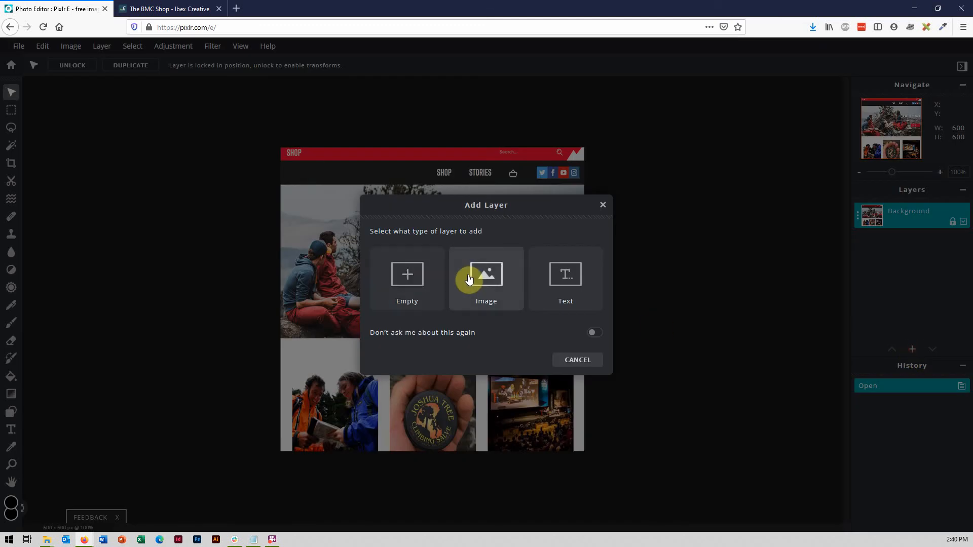
click(489, 279)
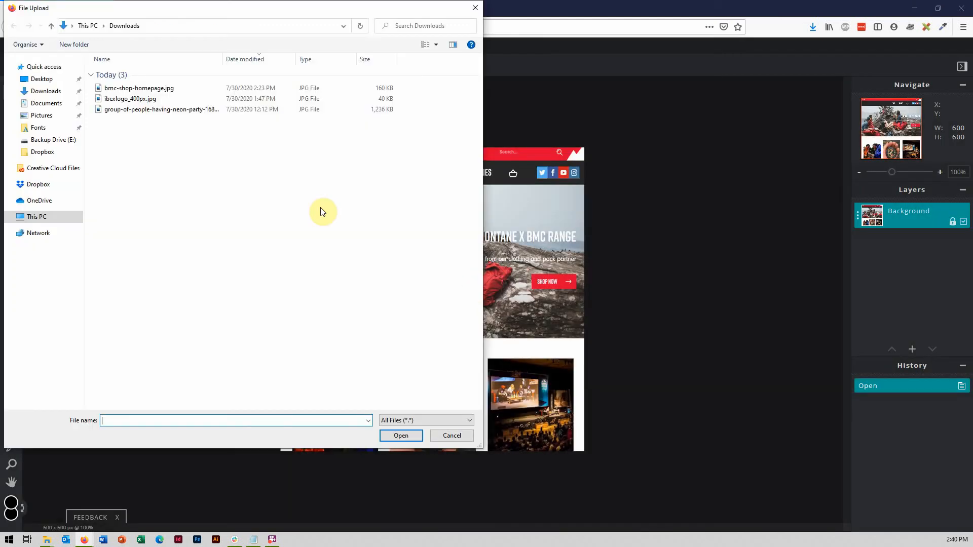
click(141, 111)
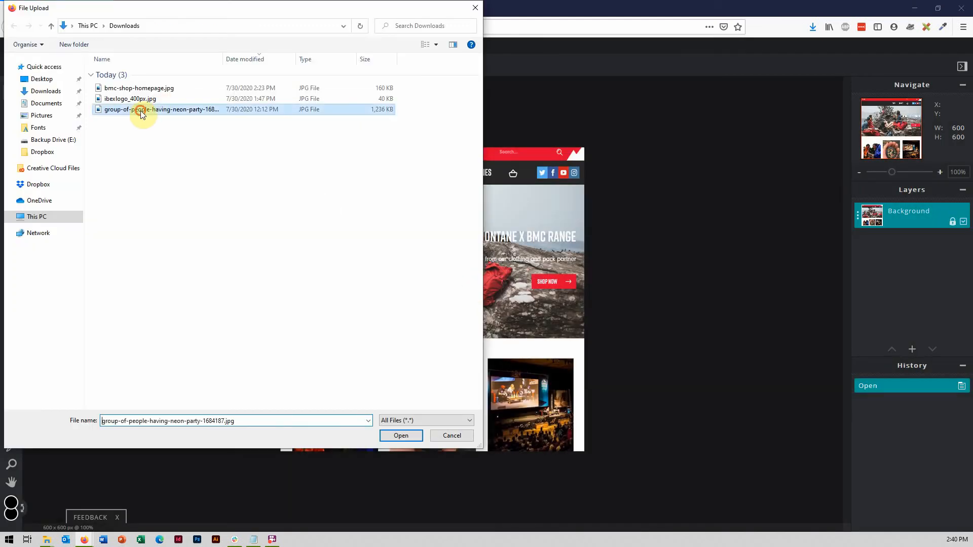
click(387, 436)
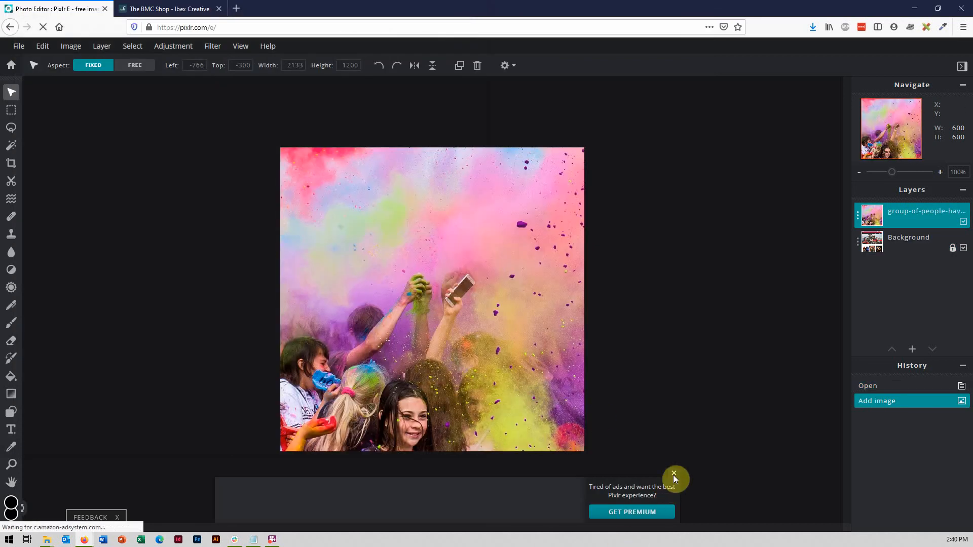
click(673, 473)
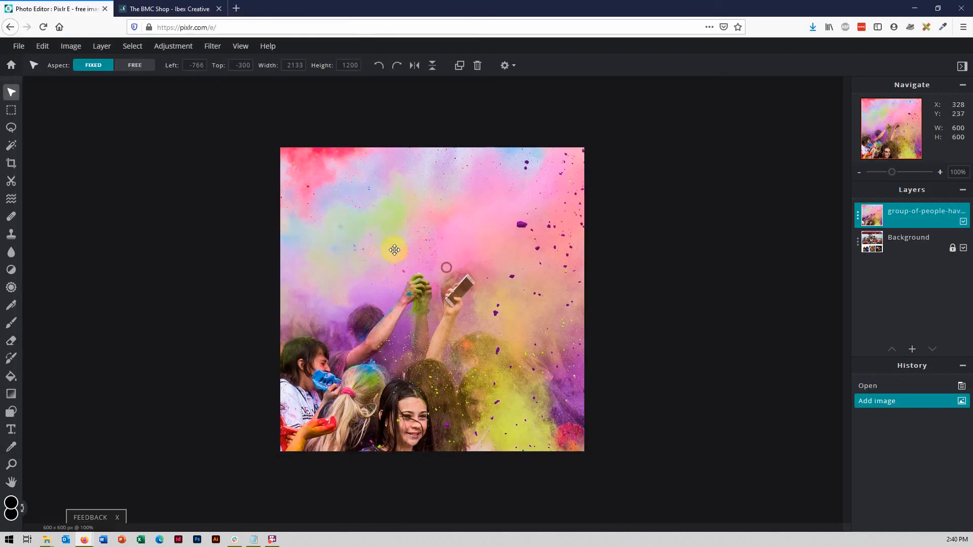
Step: Scale the party photo layer with Free transform to about 1125 × 633 px, position it to cover the canvas, and select the Background layer
drag(445, 267, 728, 395)
click(45, 47)
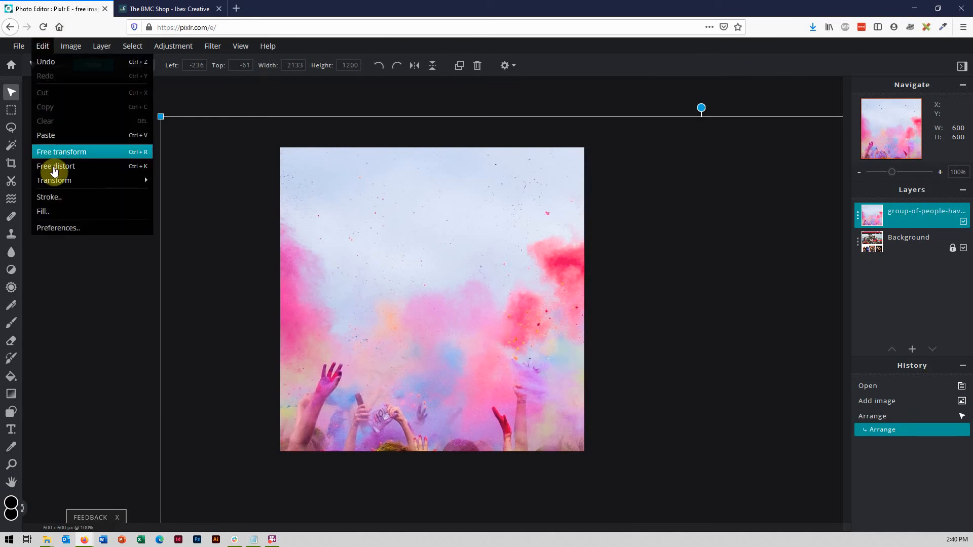
click(58, 157)
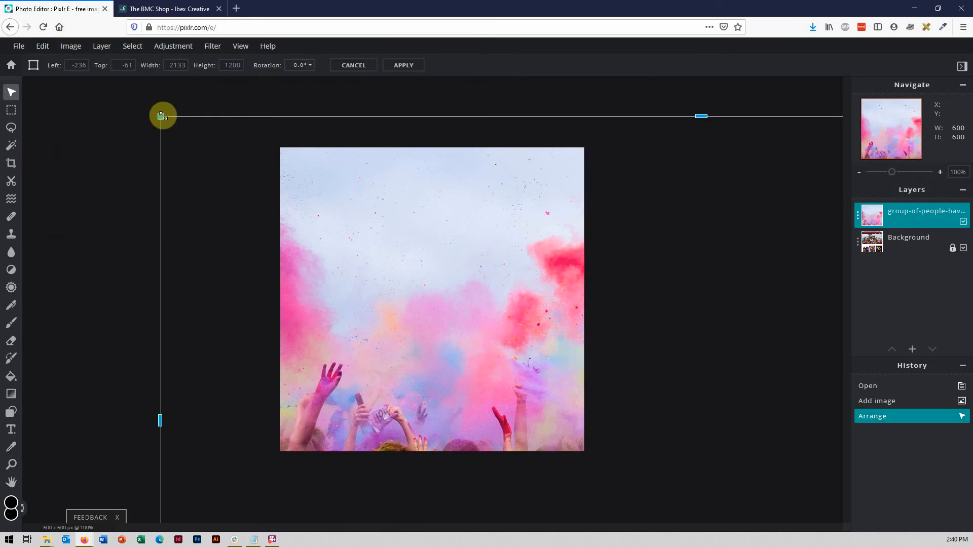
drag(161, 115, 411, 266)
drag(514, 324, 252, 143)
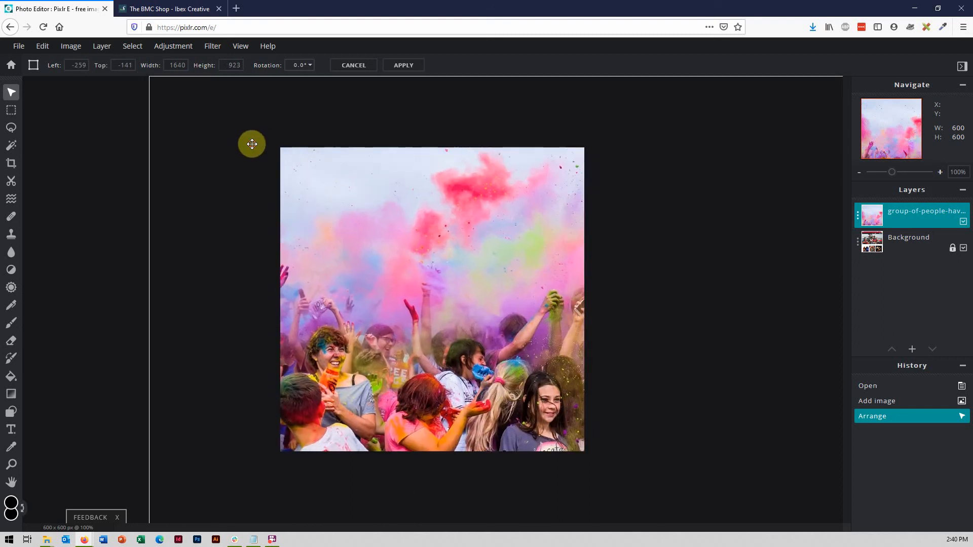
drag(150, 79, 486, 265)
drag(526, 339, 215, 211)
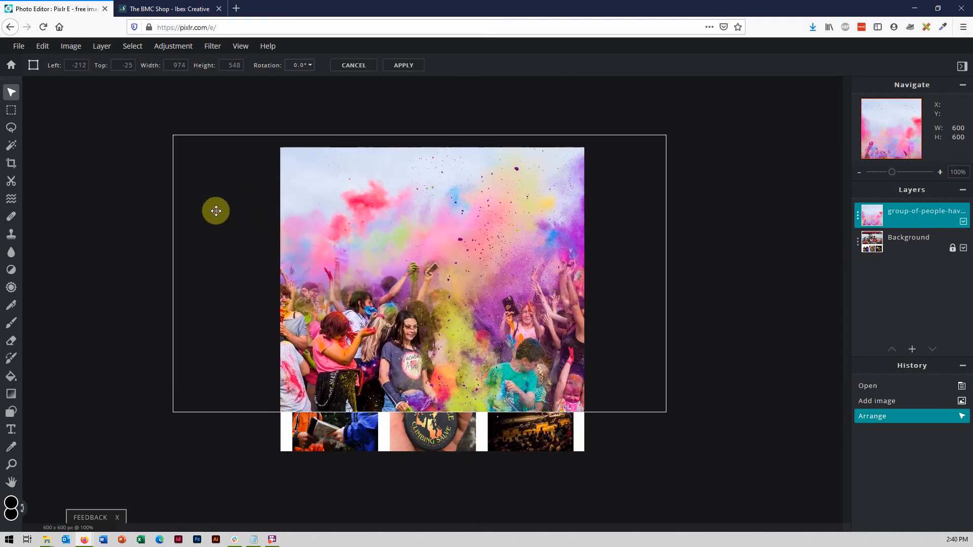
drag(666, 413, 741, 470)
drag(651, 372, 549, 378)
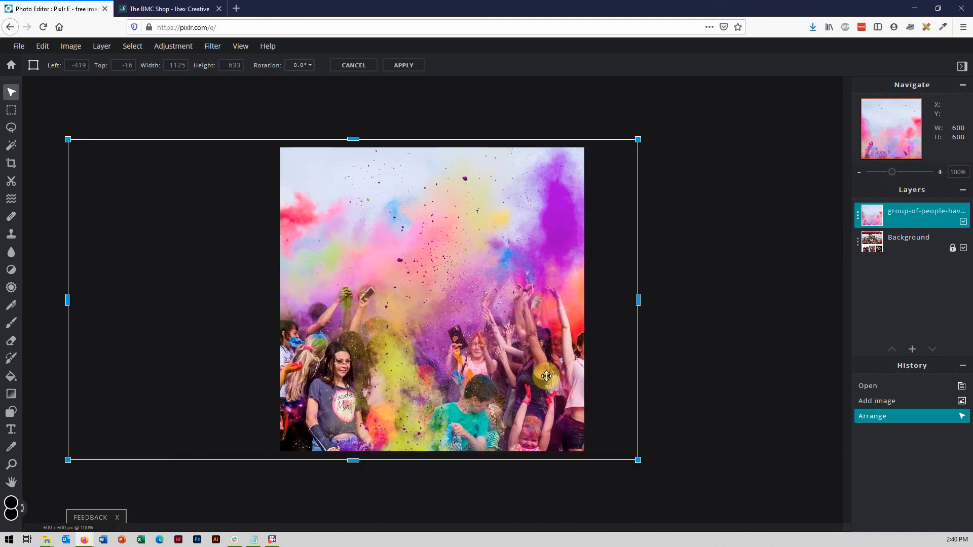
click(922, 244)
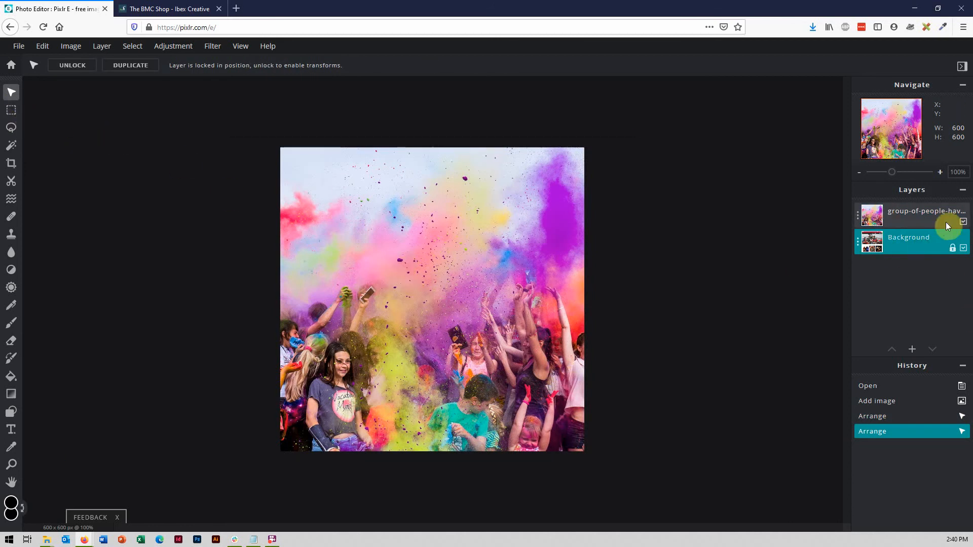
Step: Toggle the party photo layer's visibility off and on to compare it with the Background image
click(963, 223)
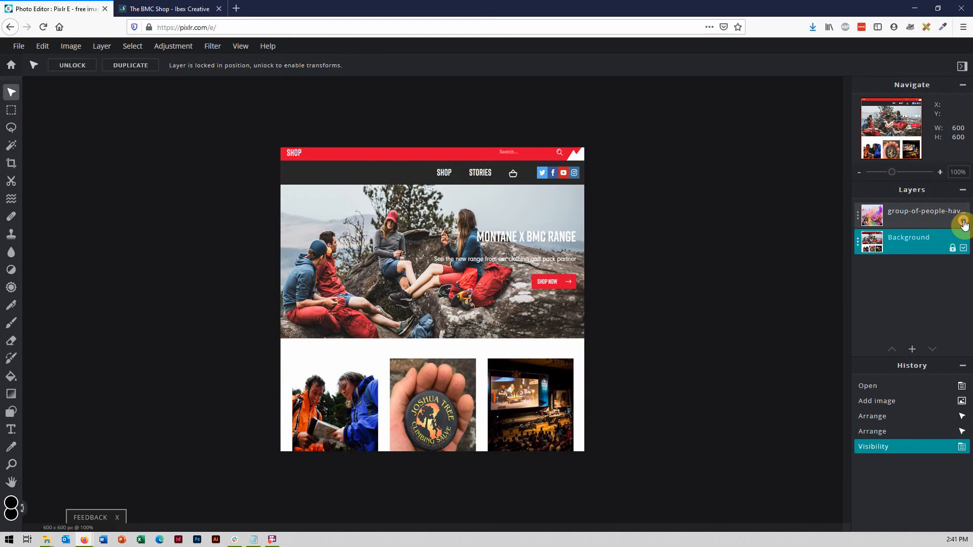
click(963, 223)
click(964, 223)
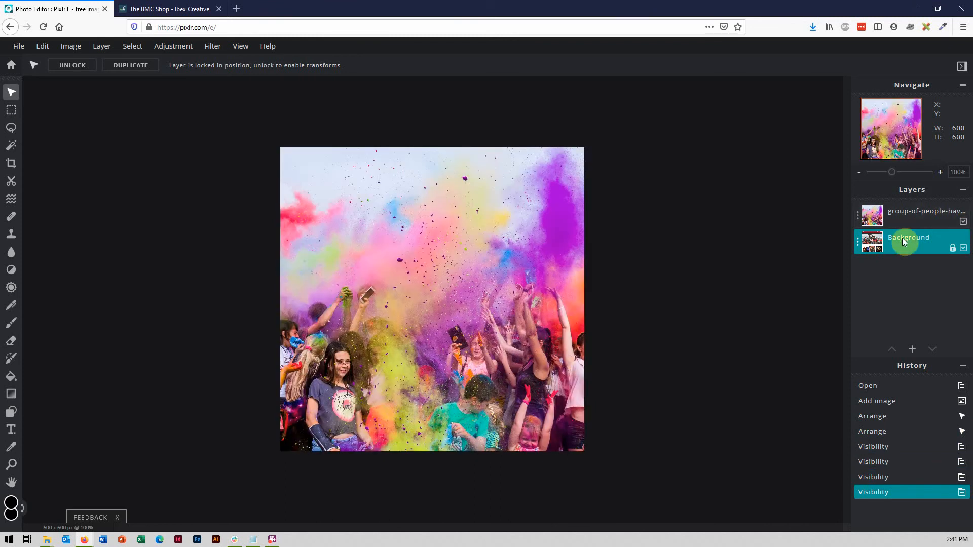
Step: Unlock the Background layer and deselect it
click(953, 247)
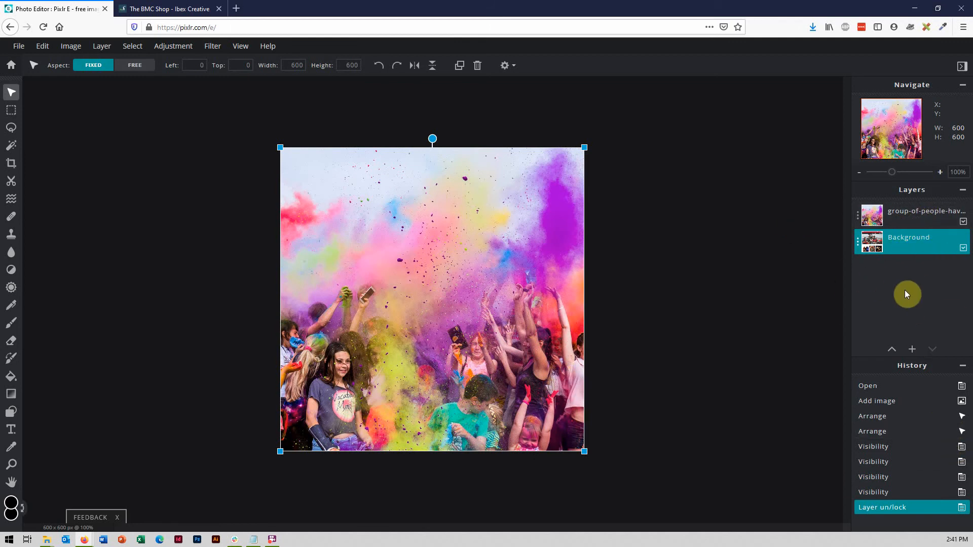
click(674, 216)
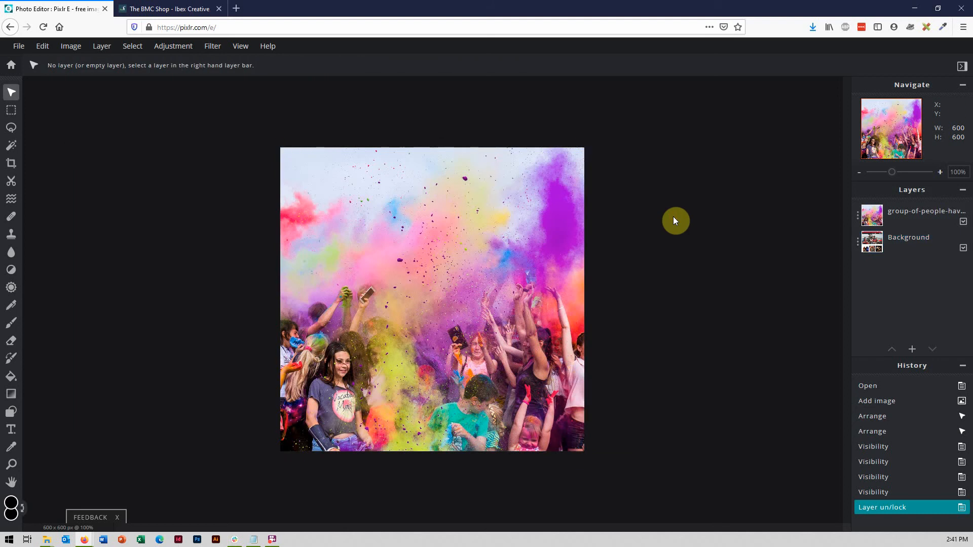
Step: Open the image save settings, try a JPG quality of 68%, and check the resulting file size
click(20, 48)
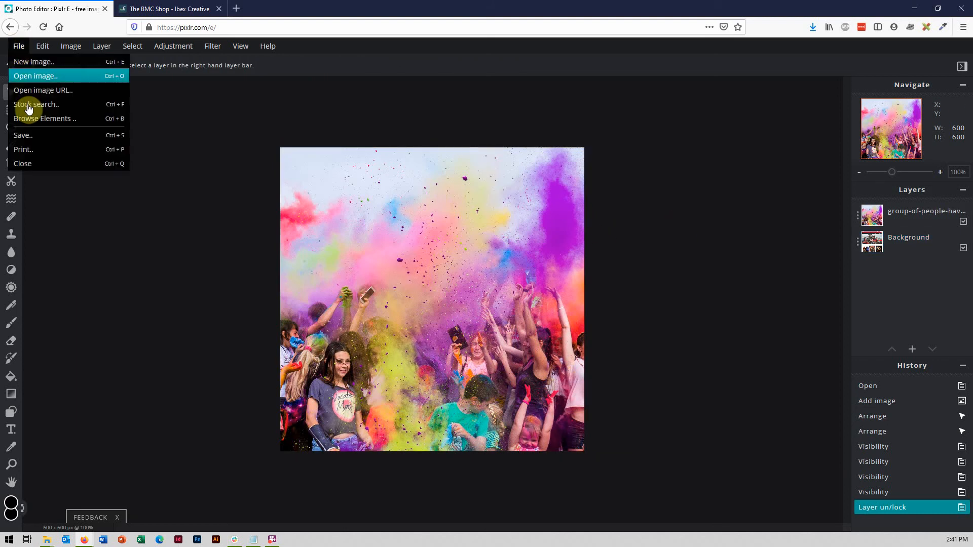
click(70, 138)
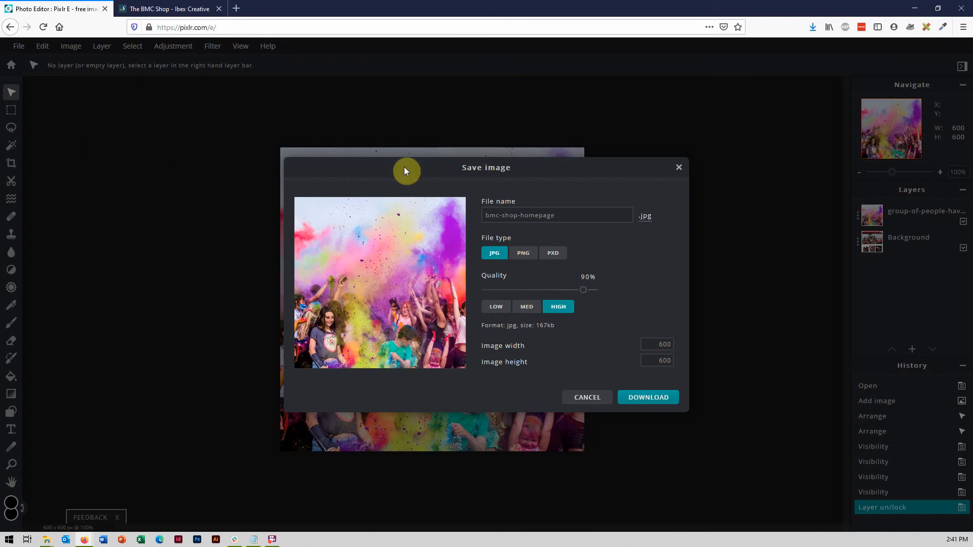
click(549, 217)
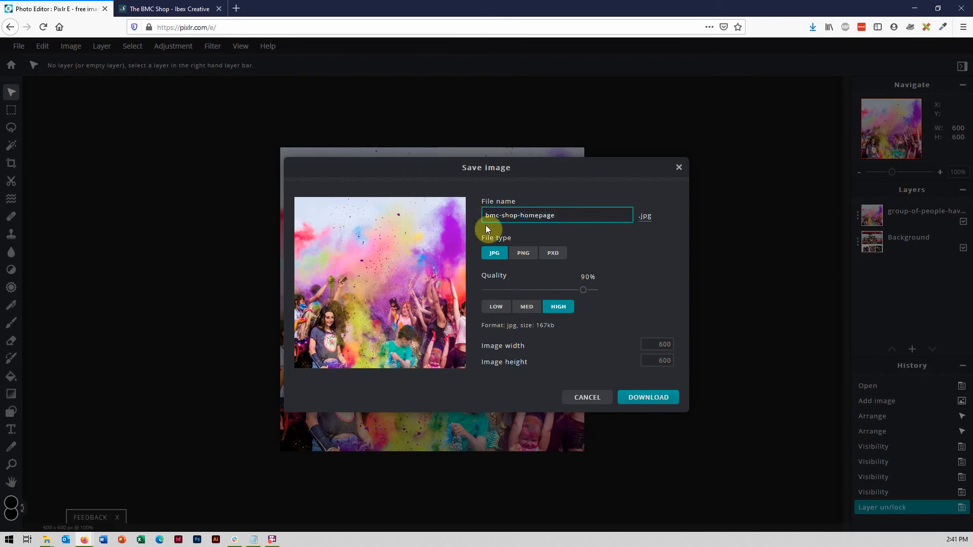
mouse_move(584, 292)
mouse_down()
mouse_move(562, 290)
mouse_move(608, 289)
mouse_move(596, 288)
mouse_up()
drag(595, 294, 552, 296)
drag(560, 295, 559, 296)
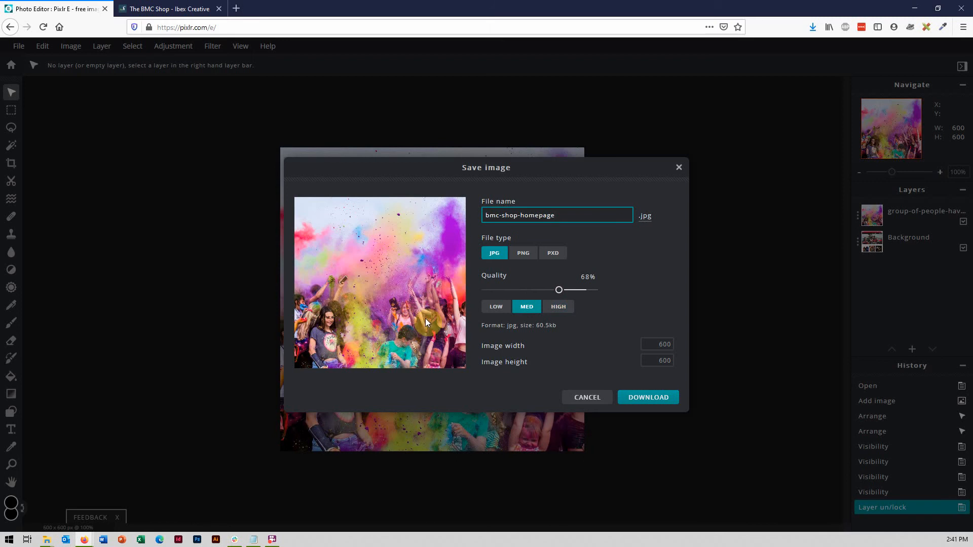
double_click(540, 325)
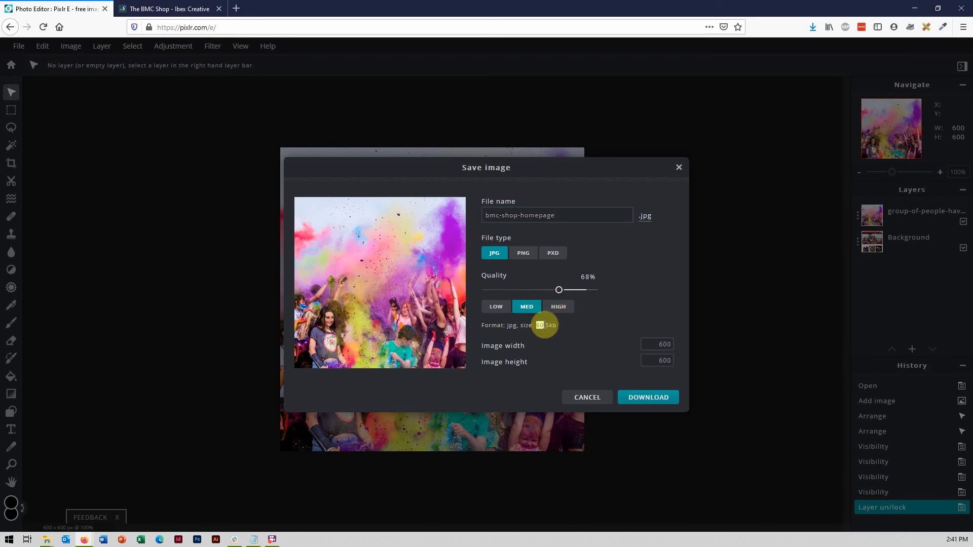
click(570, 328)
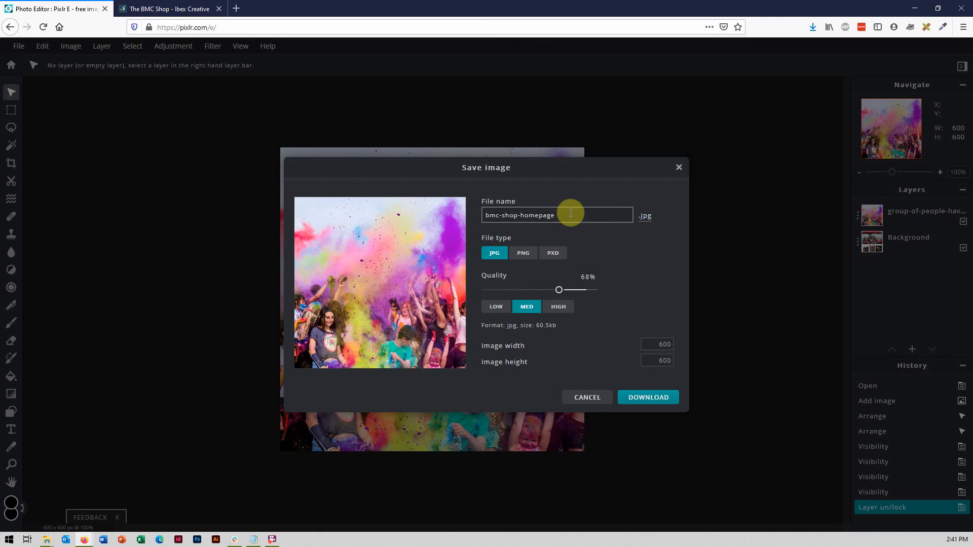
Step: Try JPG qualities of 45% and 80% for bmc-shop-homepage, and cancel the save
drag(569, 214, 441, 214)
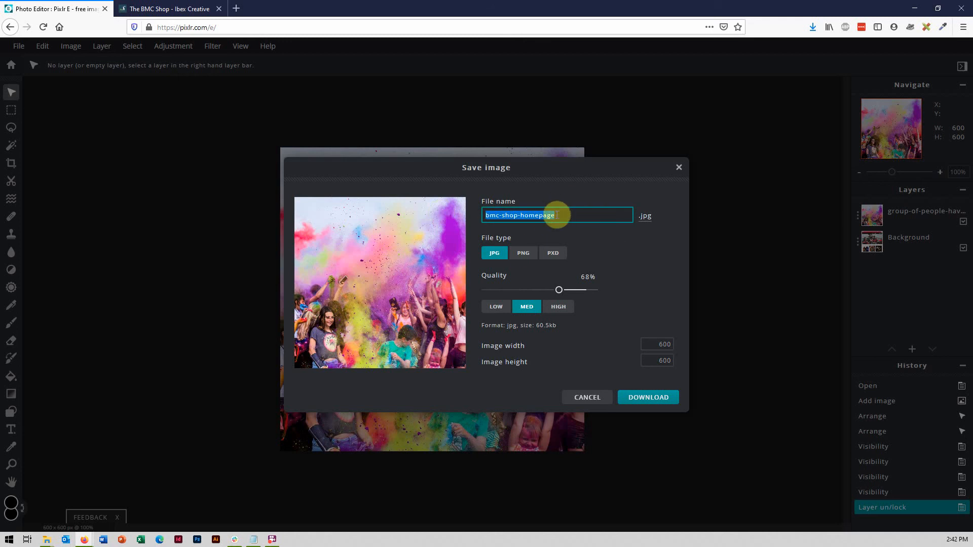
drag(559, 290, 533, 291)
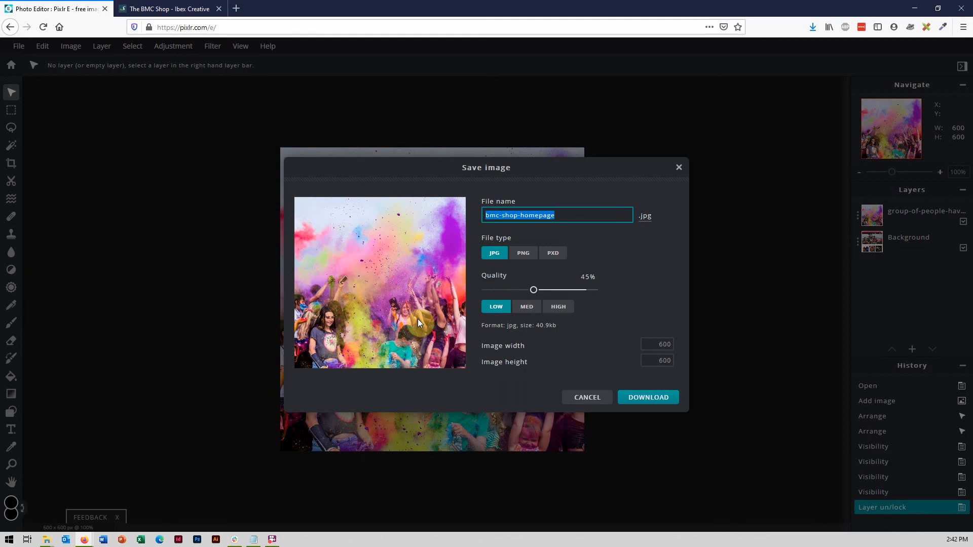
drag(533, 290, 563, 291)
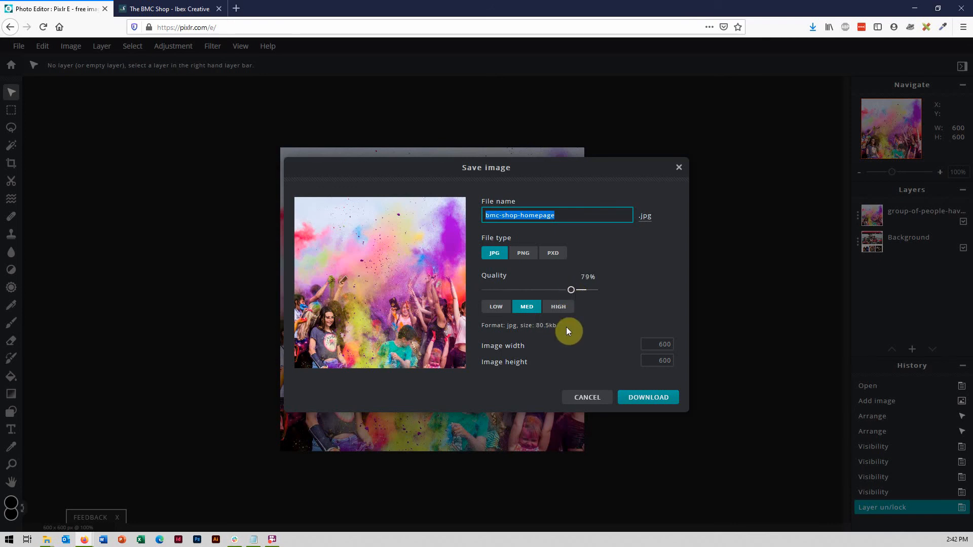
mouse_move(571, 290)
mouse_down()
mouse_move(608, 292)
mouse_move(572, 297)
mouse_up()
click(584, 398)
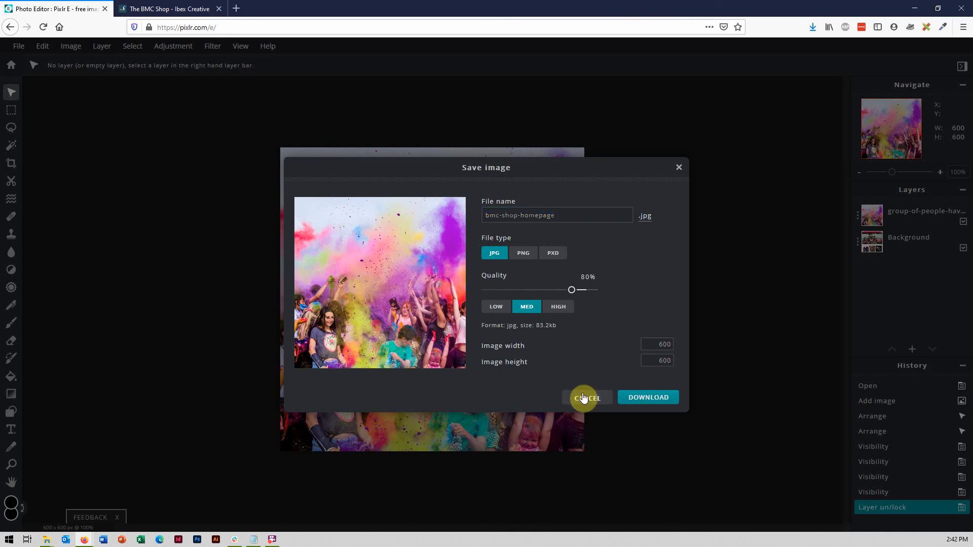
Step: Leave the save settings and add a new text layer above the party photo layer
click(583, 398)
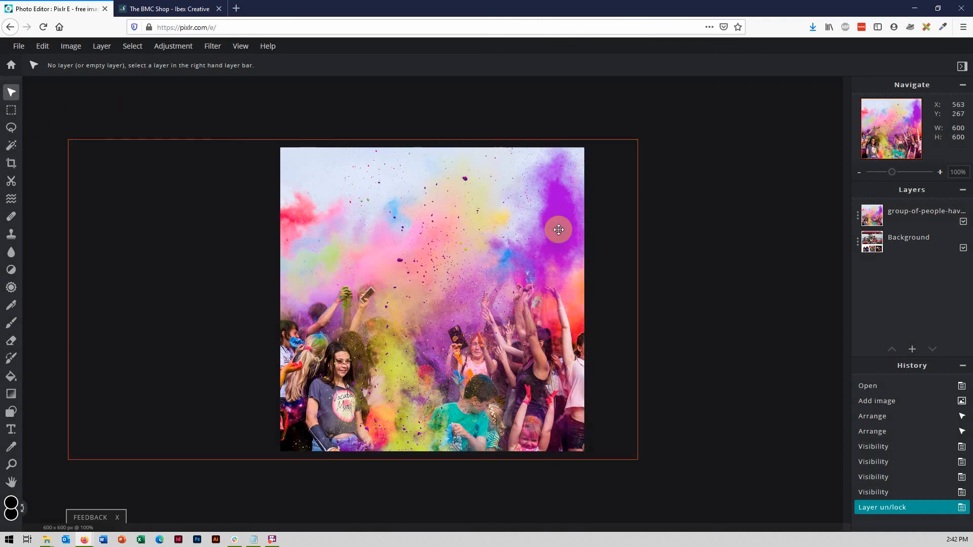
click(881, 211)
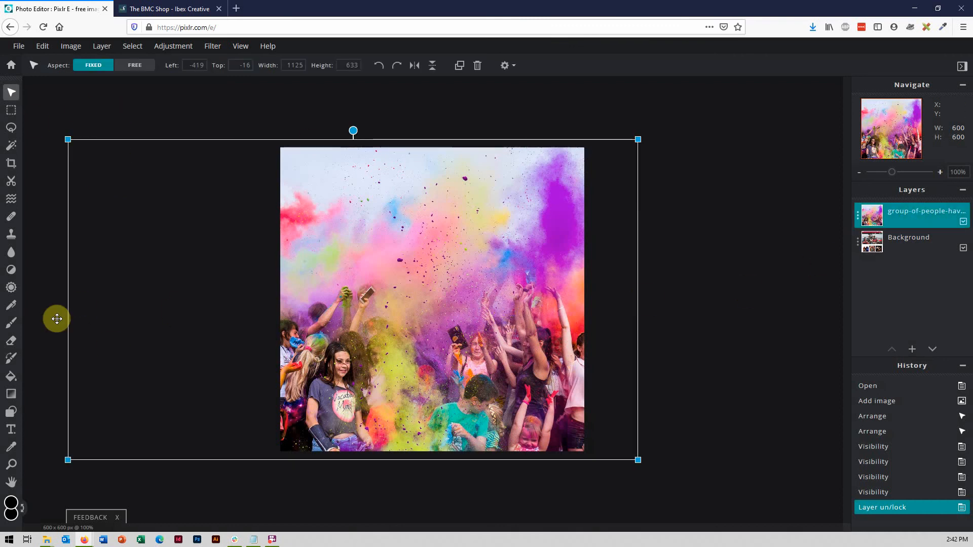
click(14, 430)
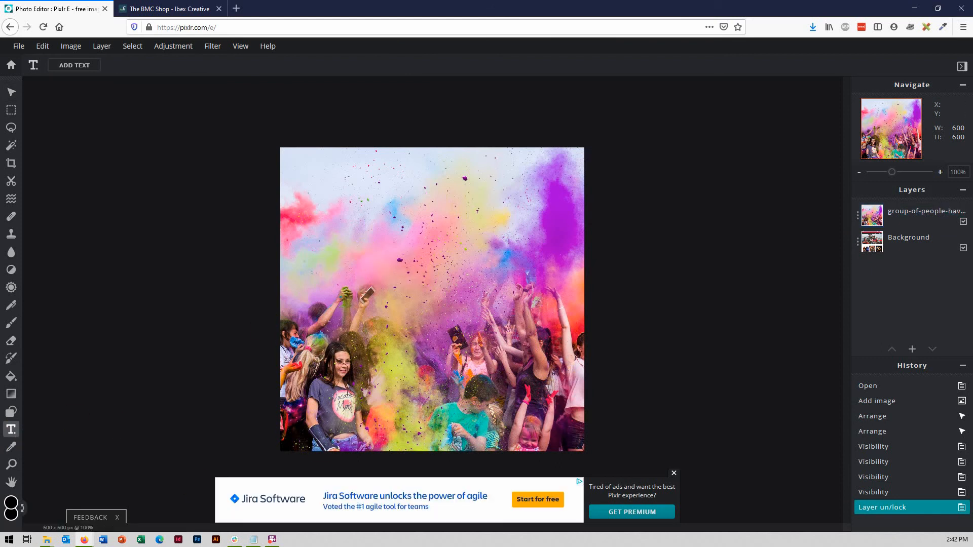
click(556, 307)
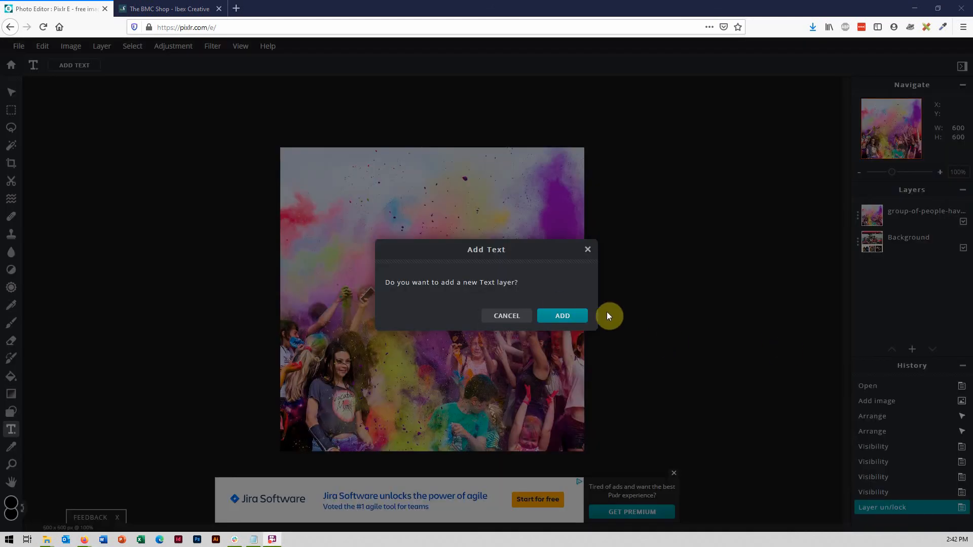
click(564, 316)
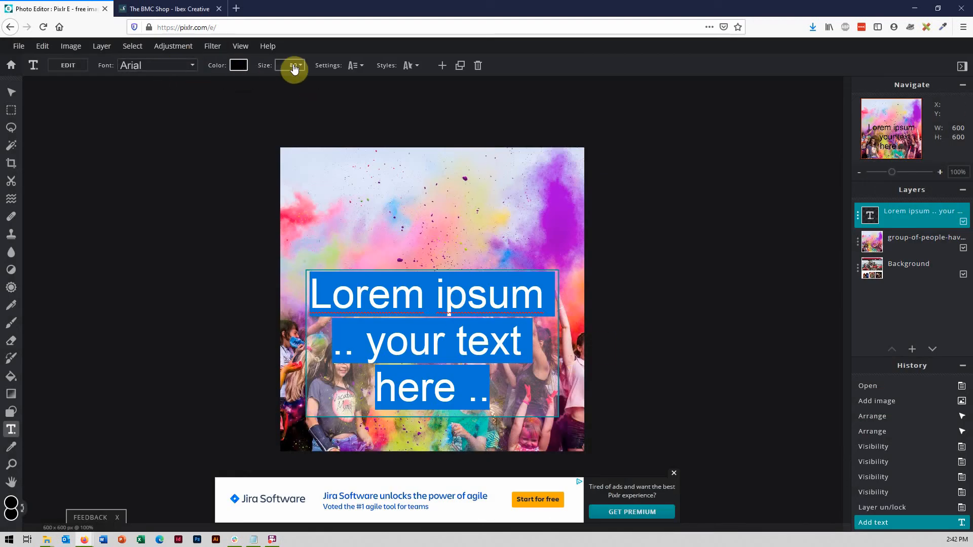
Step: Format the placeholder text as Amaranth at size 35 and move it near the image's upper edge
click(303, 91)
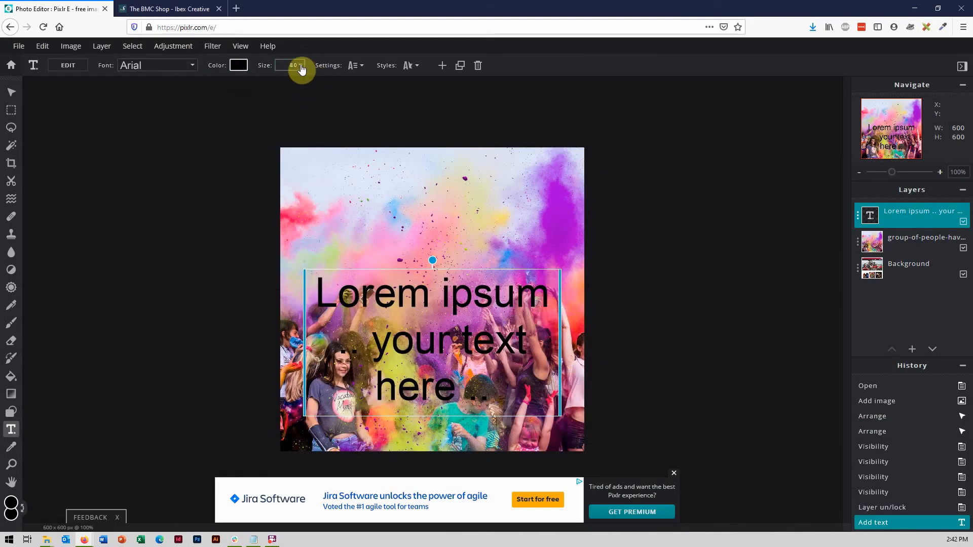
click(297, 67)
drag(244, 82, 217, 81)
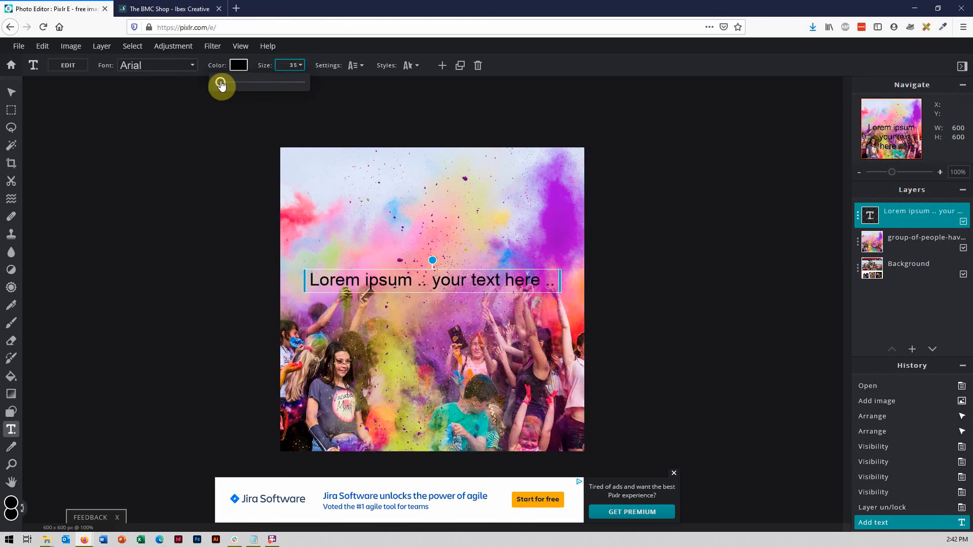
click(177, 66)
click(155, 278)
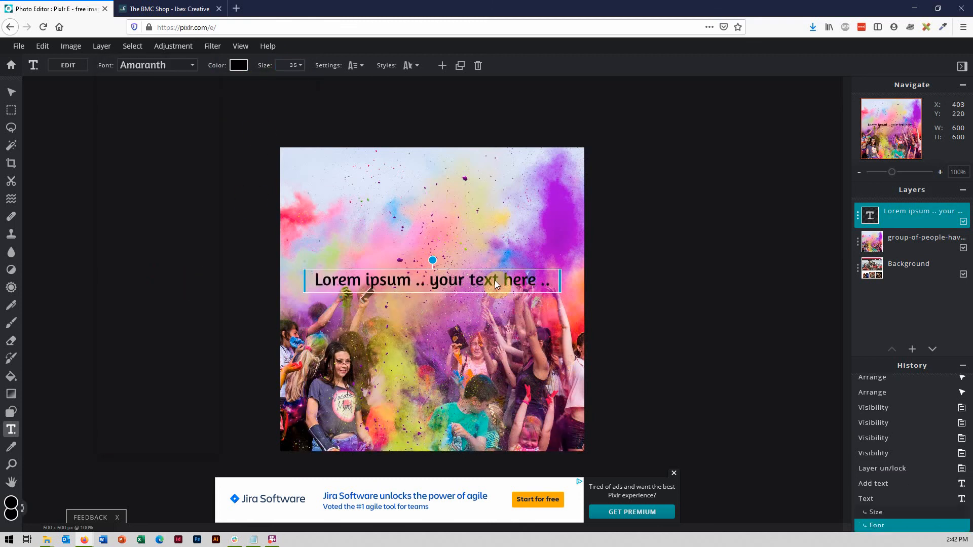
drag(430, 282, 439, 165)
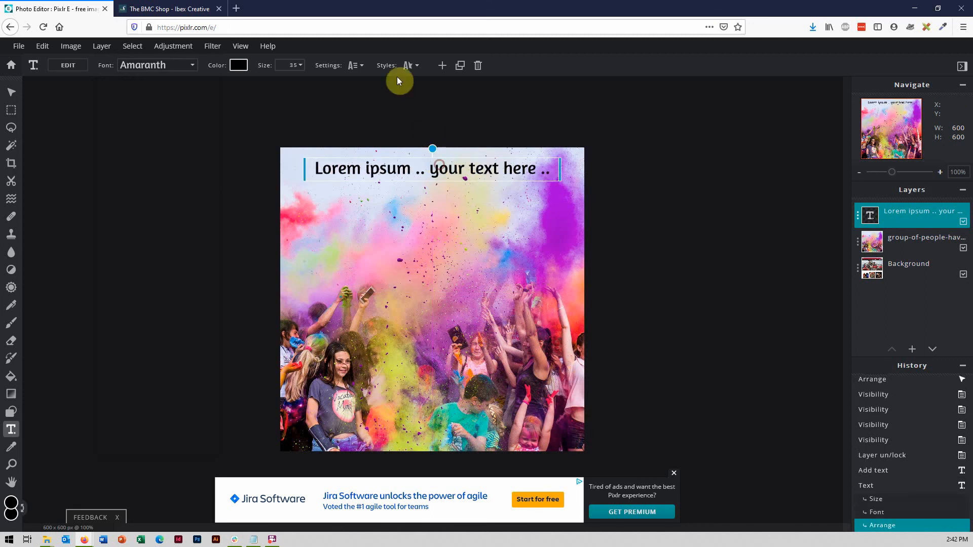
Step: Recolour the placeholder text light green and deselect its layer
click(241, 65)
drag(503, 275, 512, 318)
click(482, 243)
click(584, 373)
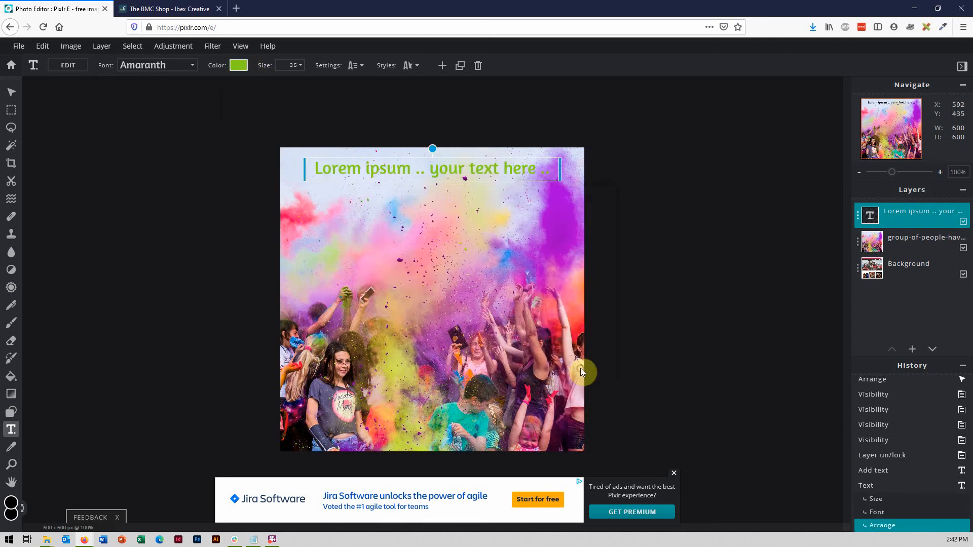
click(476, 243)
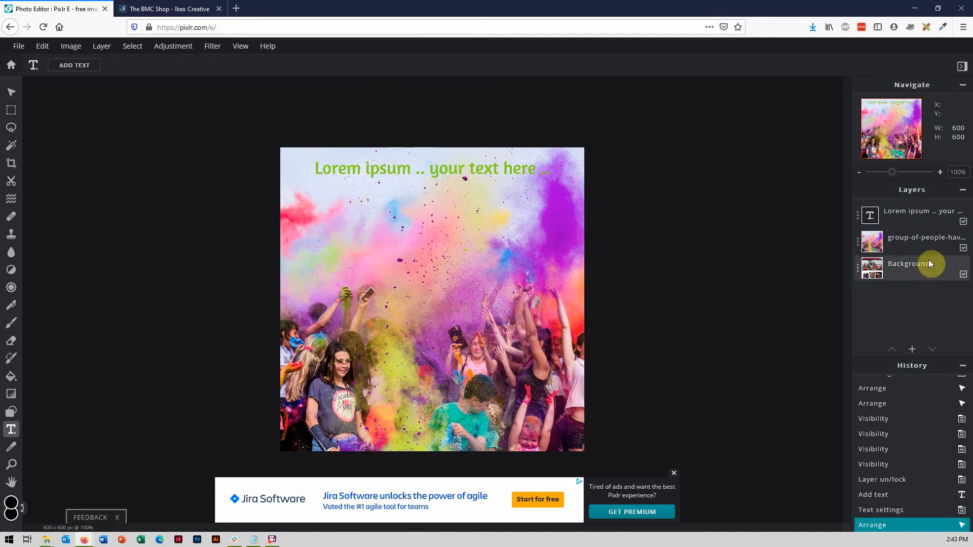
Step: Add an empty layer above the text layer and draw a rectangular marquee of about 509 × 60 px around the text
click(914, 218)
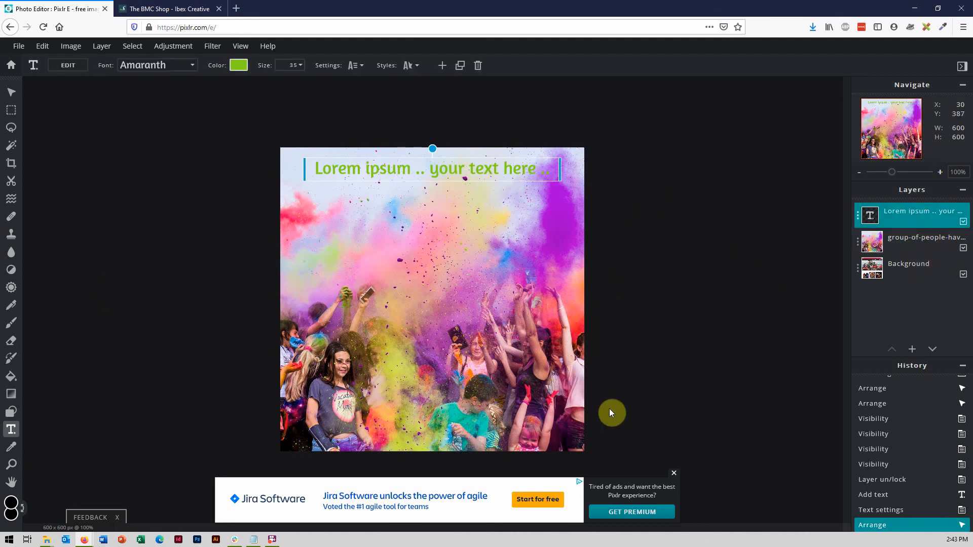
click(912, 349)
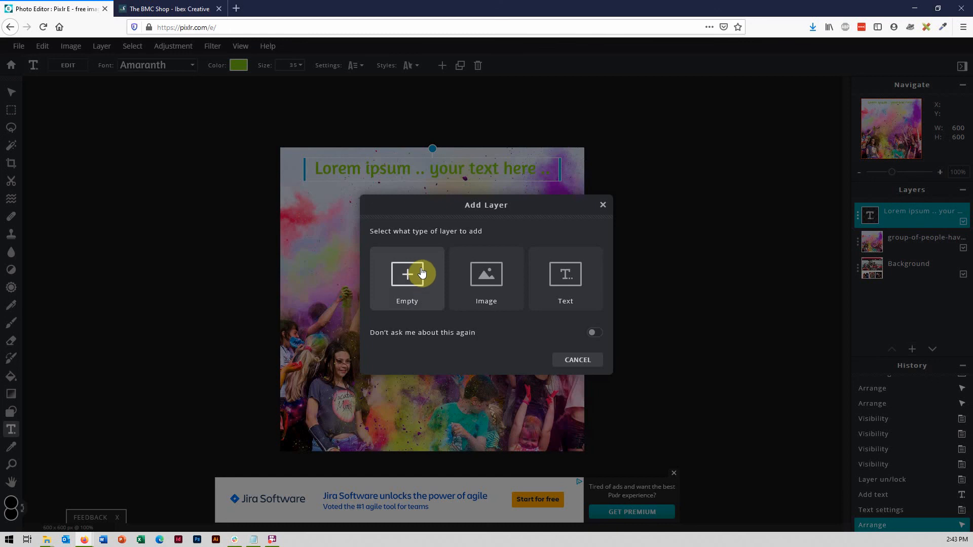
click(402, 271)
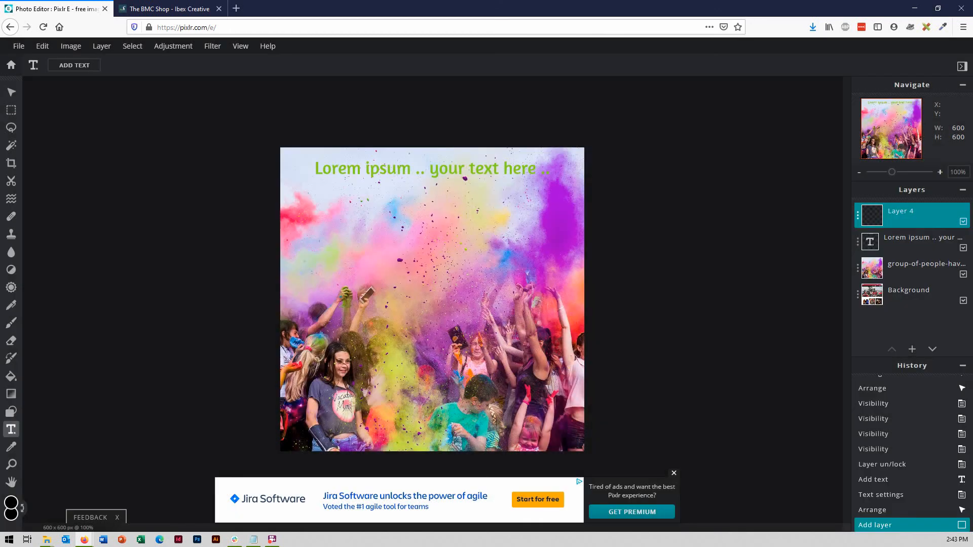
click(11, 110)
drag(305, 155, 564, 186)
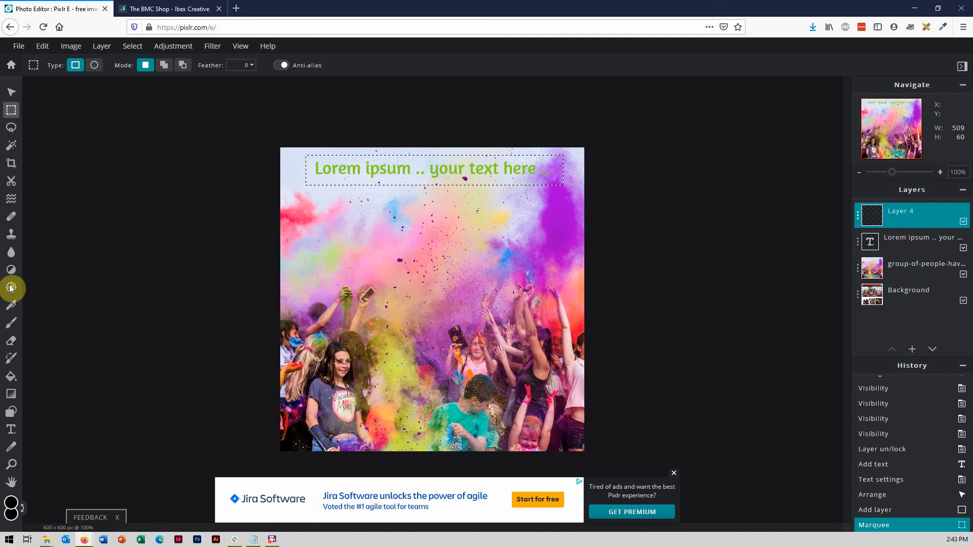
Step: Fill the marquee selection around the text with black on the empty layer
click(11, 376)
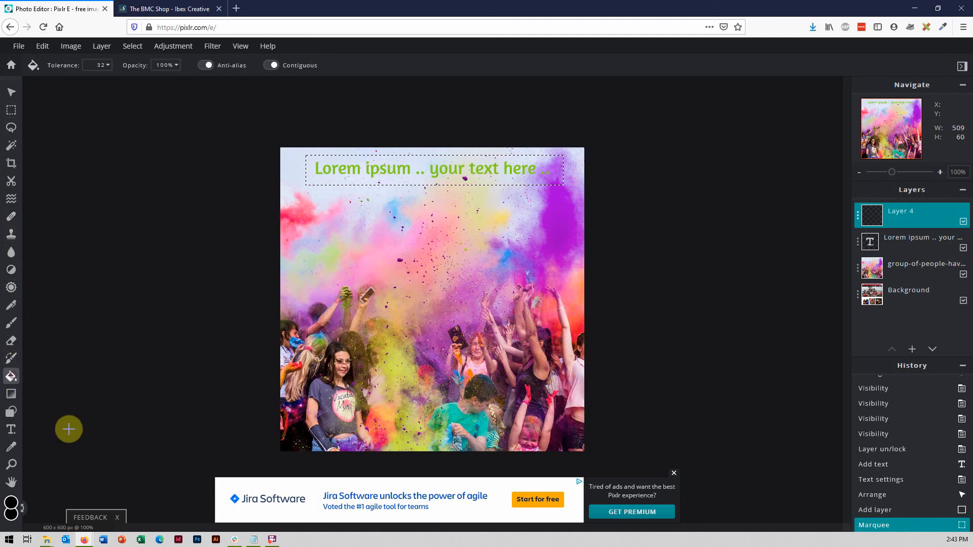
click(11, 503)
click(558, 366)
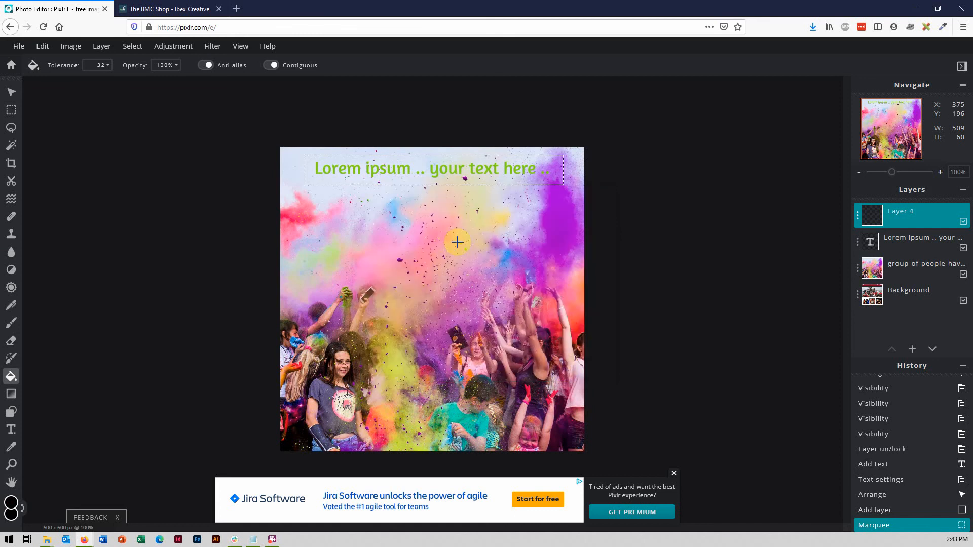
click(415, 162)
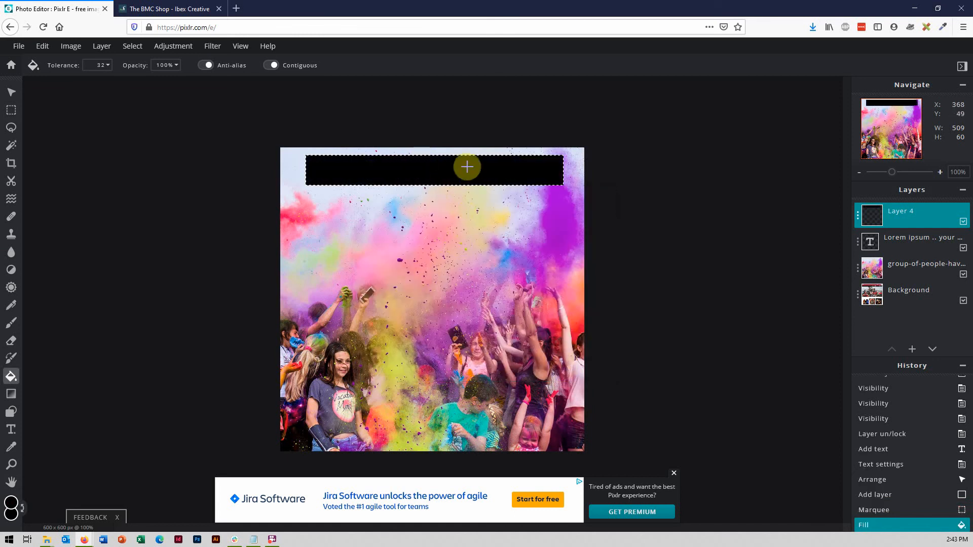
Step: Place the black bar layer beneath the text layer and set its transparency to 75
drag(897, 214, 897, 244)
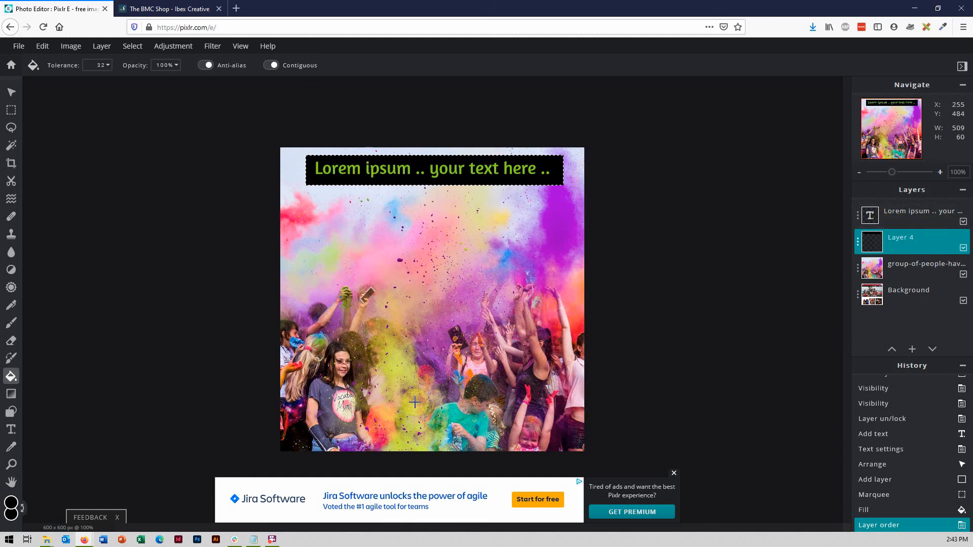
click(674, 475)
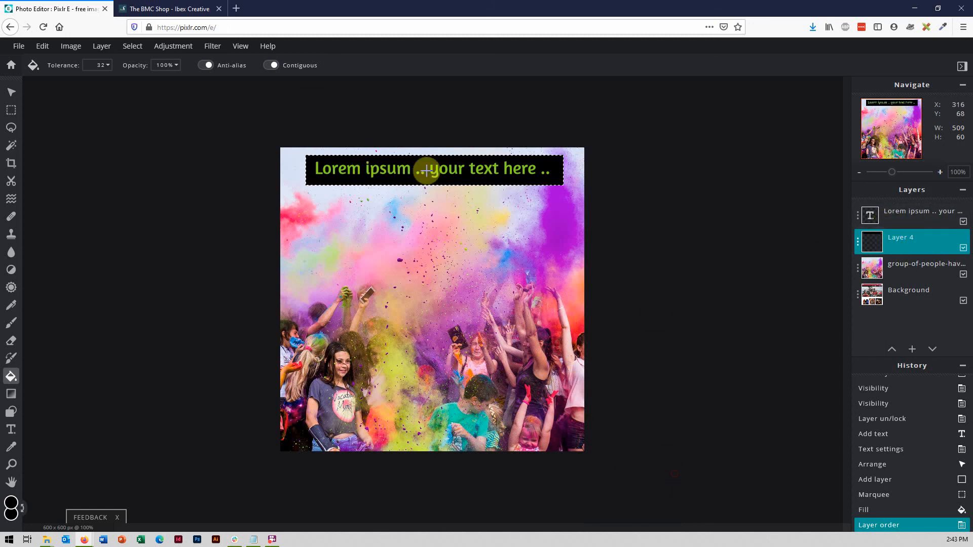
click(887, 246)
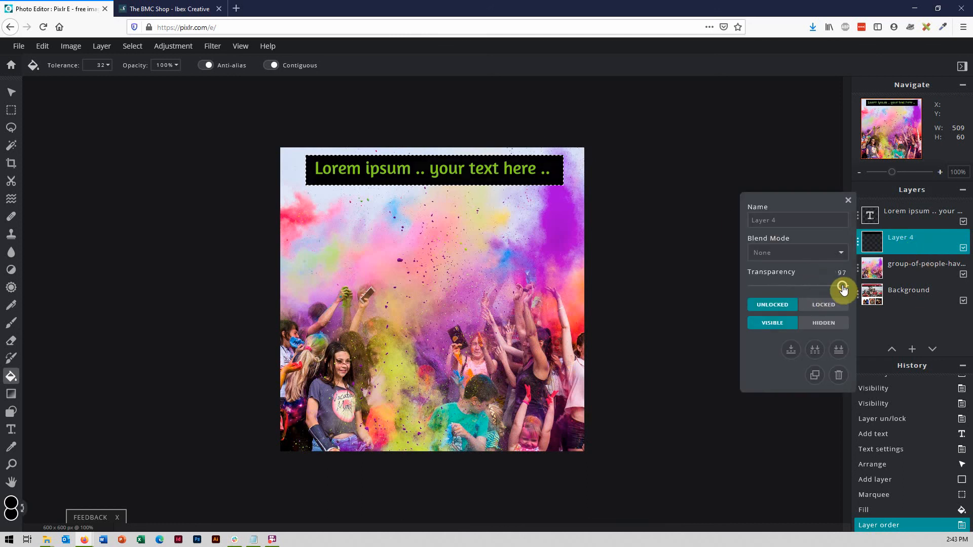
drag(842, 289, 821, 291)
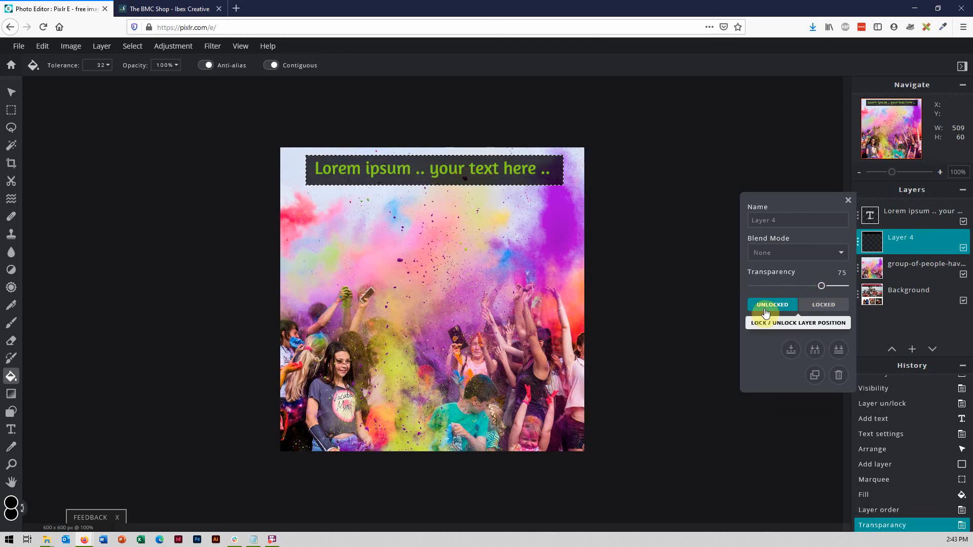
click(906, 253)
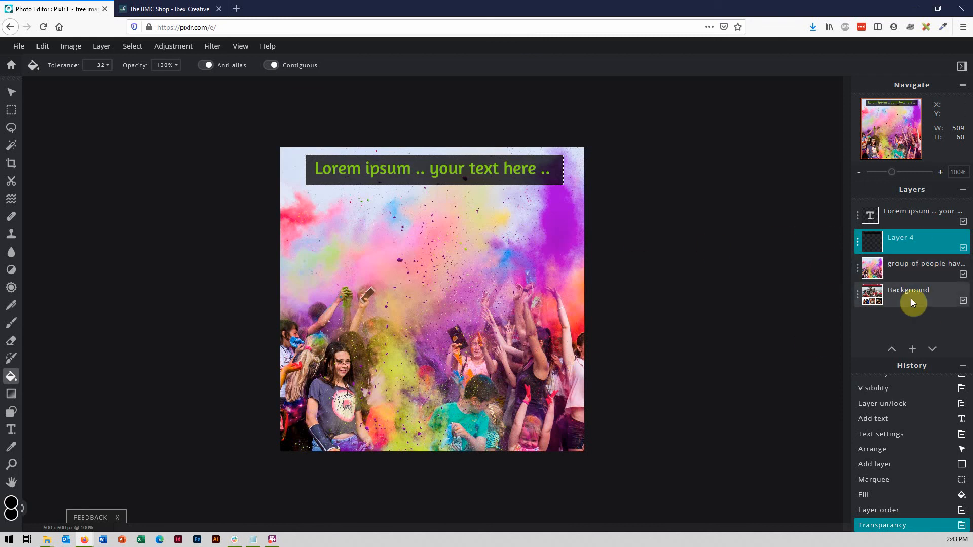
Step: Add ibexlogo_400px.jpg as a new image layer and clear the marquee selection
click(911, 349)
click(482, 283)
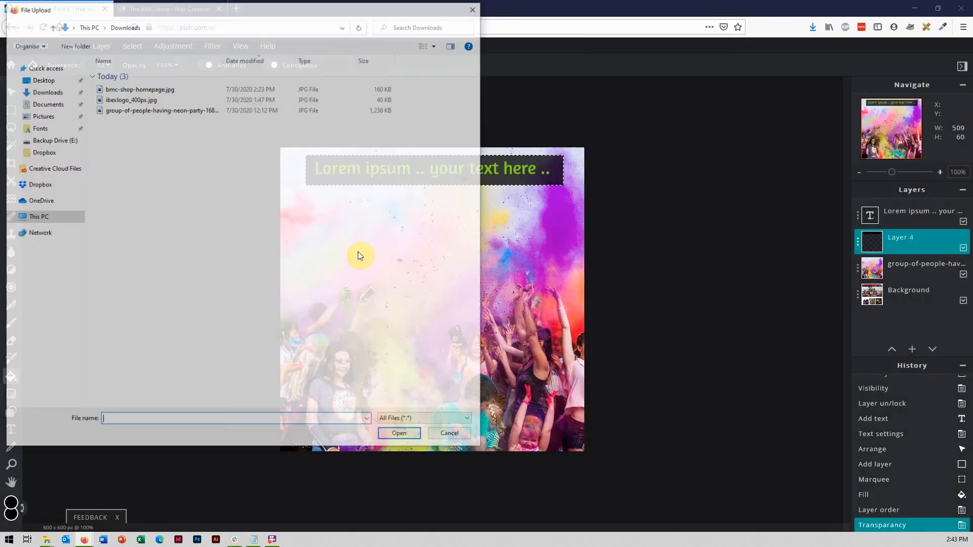
double_click(134, 99)
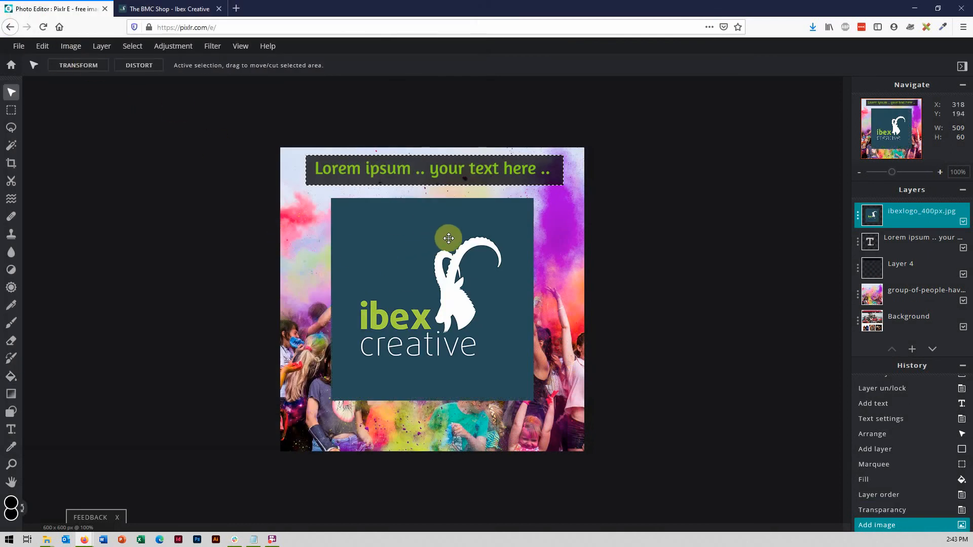
click(12, 111)
click(238, 152)
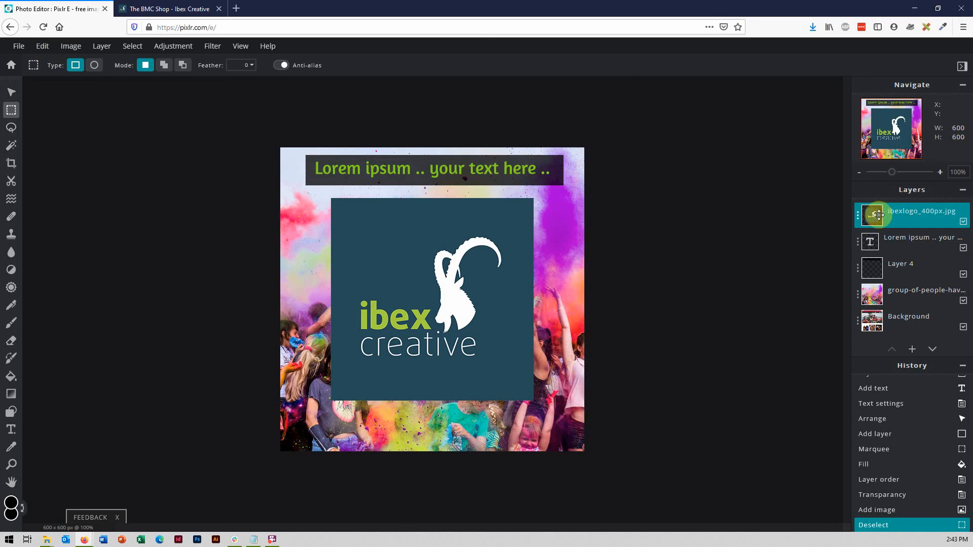
Step: Free-transform the logo to about 126 × 126 px and place it just below the black bar's right end
click(72, 47)
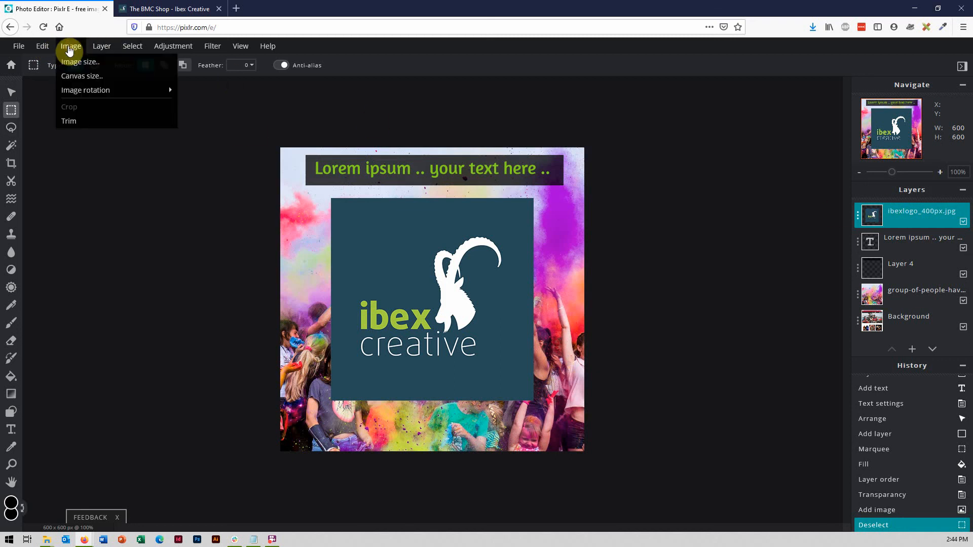
click(43, 46)
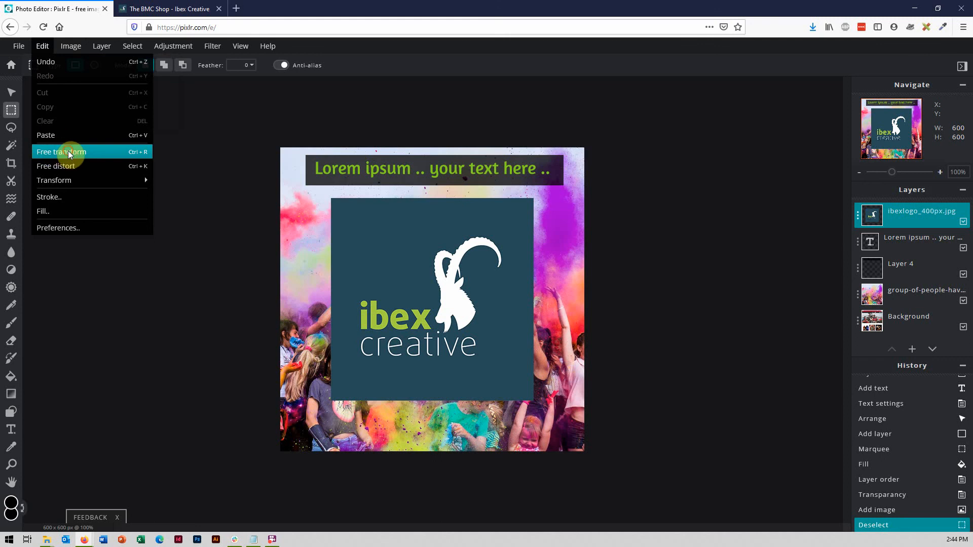
click(69, 151)
mouse_move(524, 391)
mouse_down()
mouse_move(397, 235)
mouse_move(525, 213)
mouse_move(530, 392)
mouse_up()
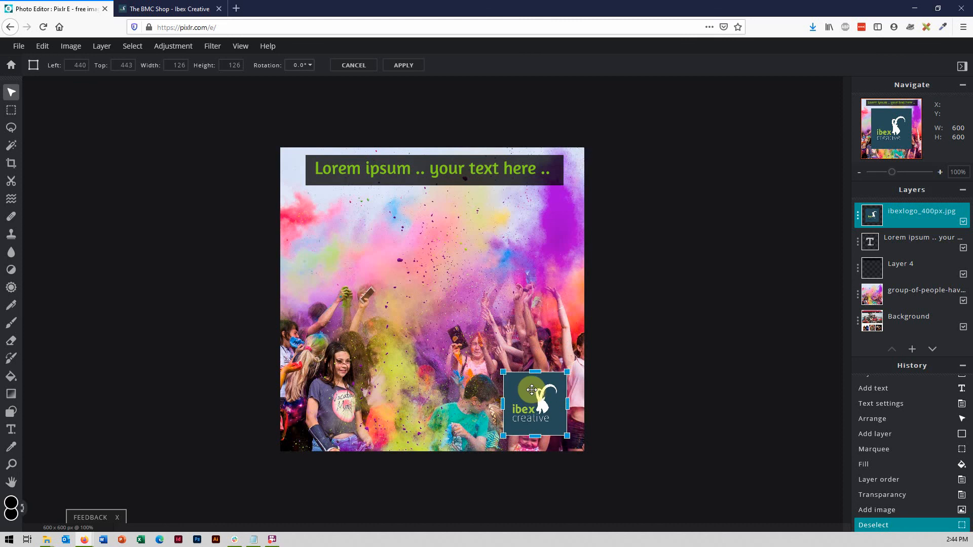
drag(532, 390, 527, 220)
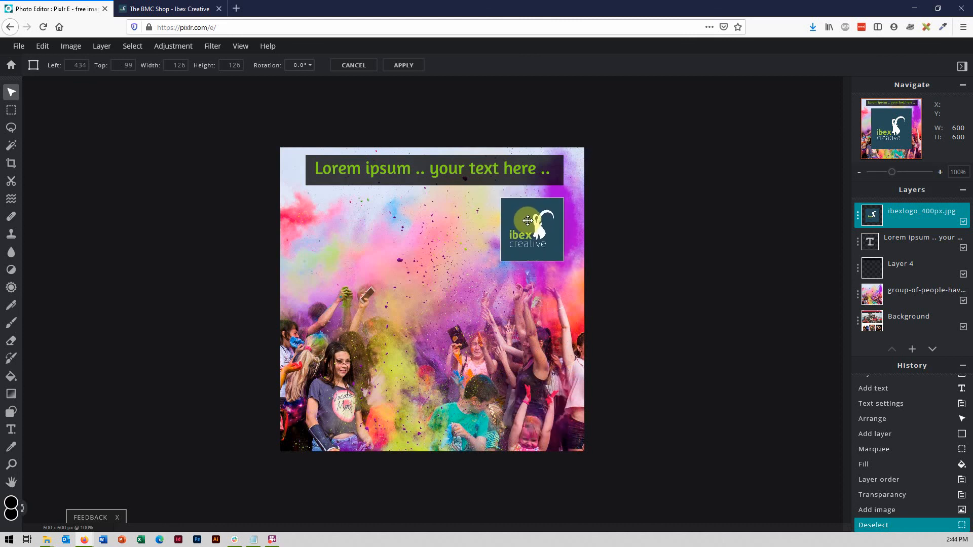
click(552, 445)
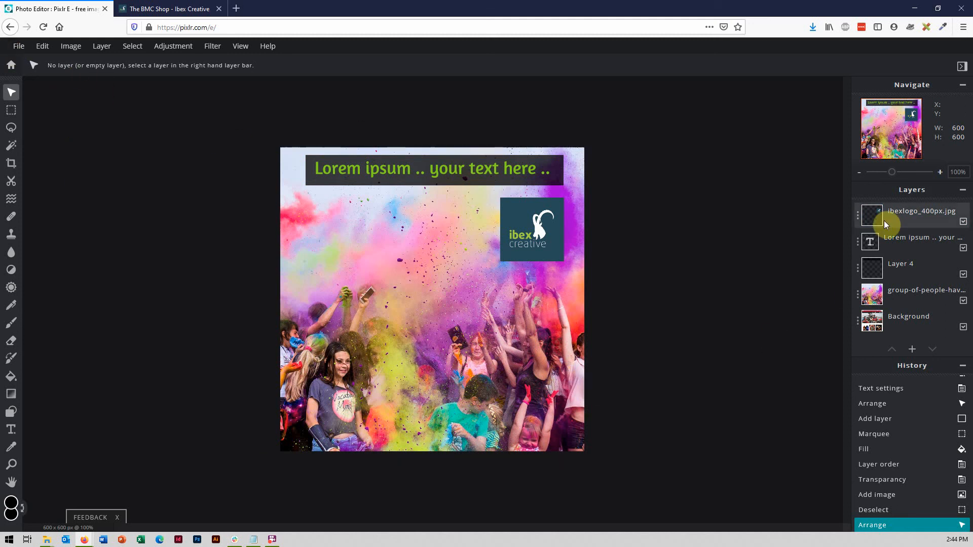
Step: Examine the PXD save option for bmc-shop-homepage and cancel the save
click(19, 46)
click(37, 133)
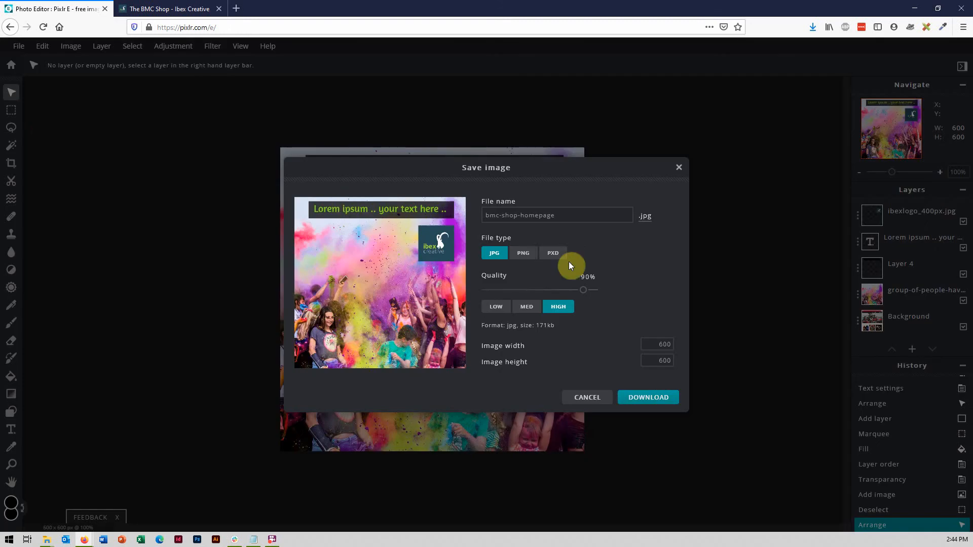
click(552, 253)
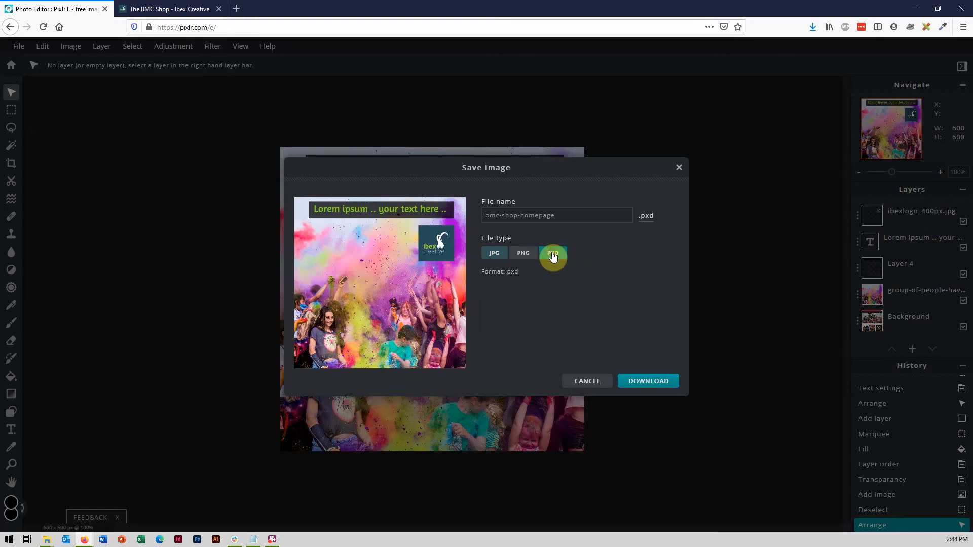
click(547, 222)
click(556, 215)
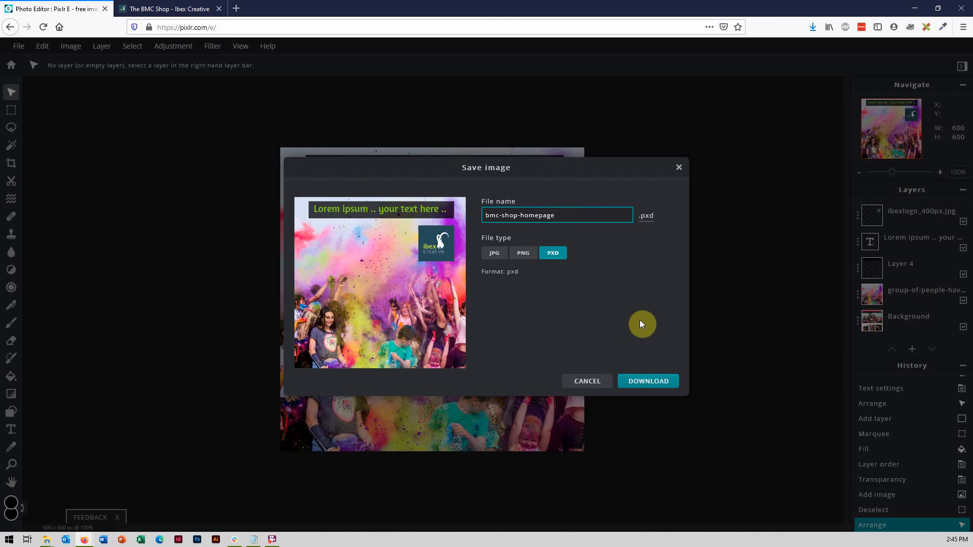
click(594, 384)
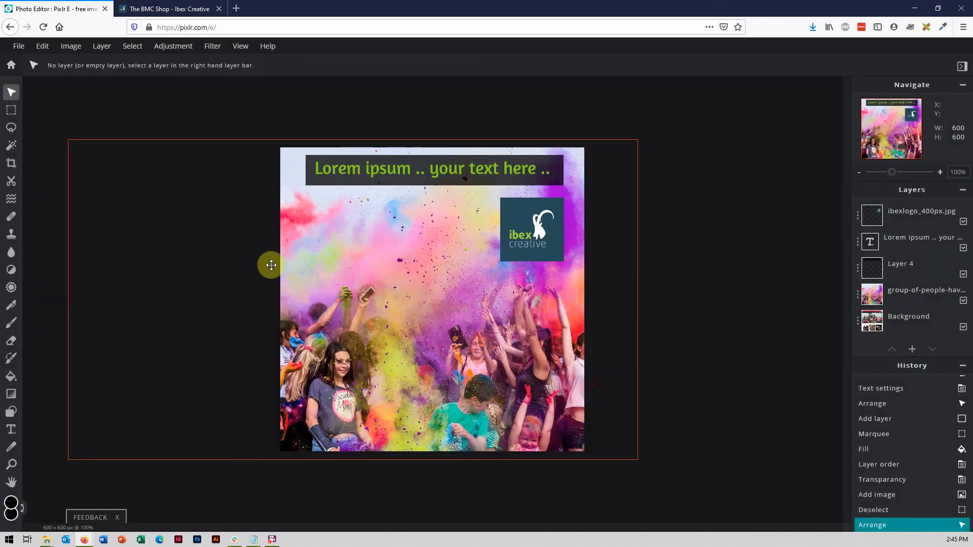